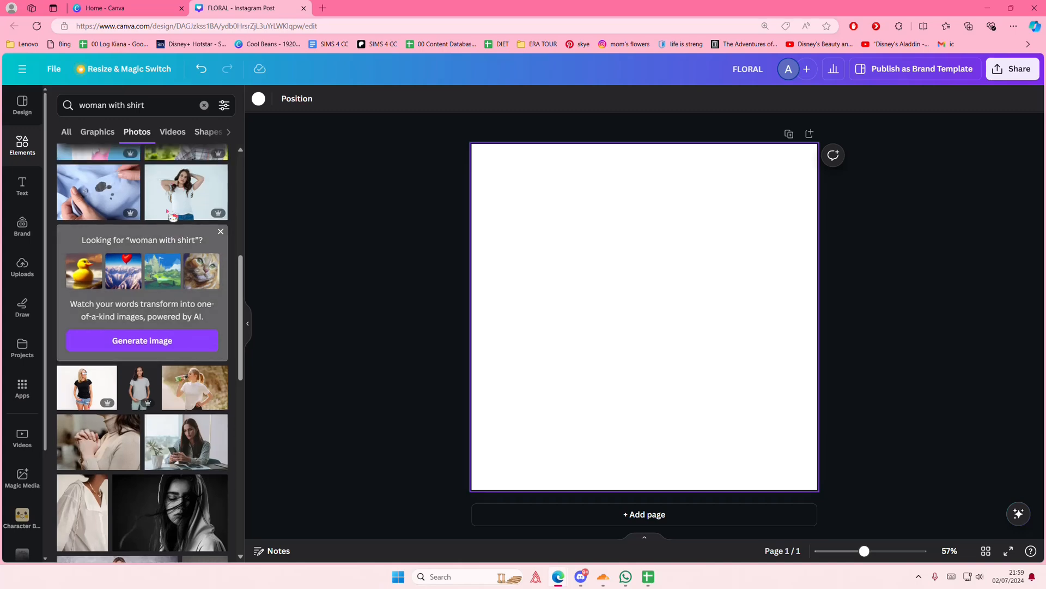
- Place the photo of the curly-haired woman in the green T-shirt on the page and clear the element search
scroll(224, 232, down, 6)
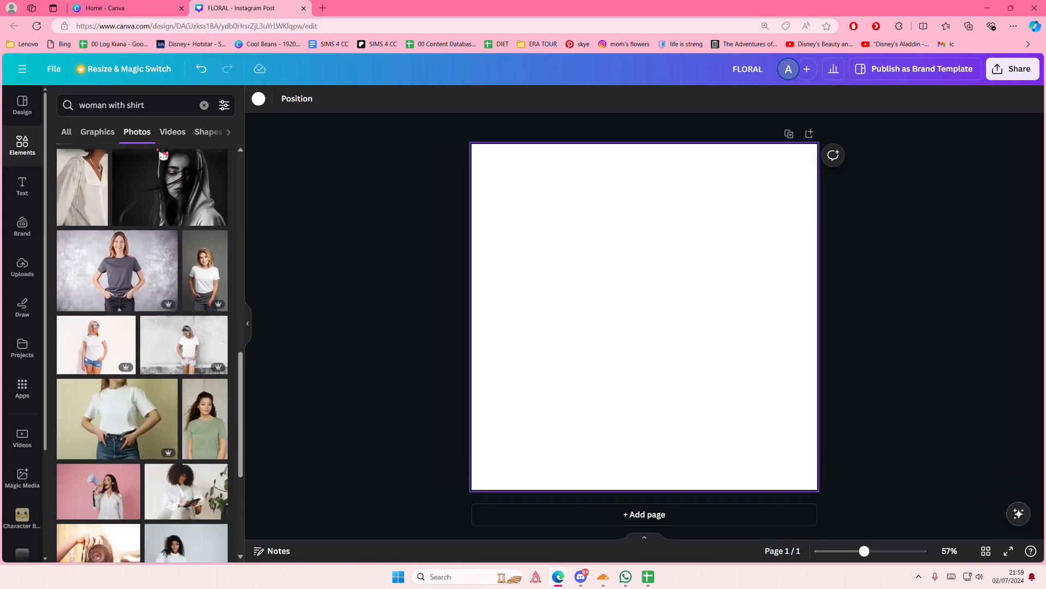
scroll(158, 220, down, 2)
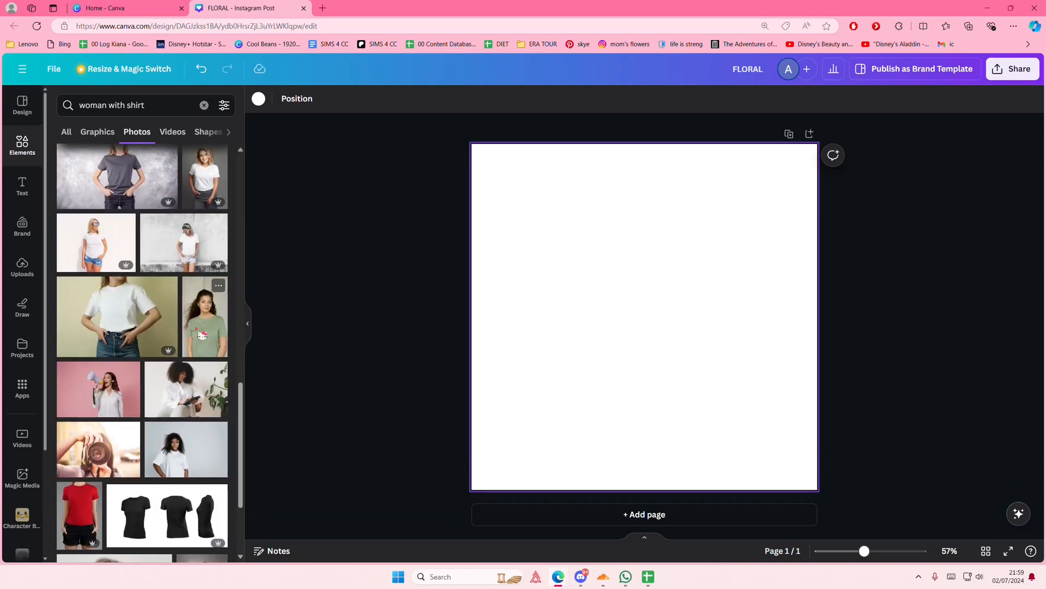
drag(198, 331, 558, 260)
click(204, 105)
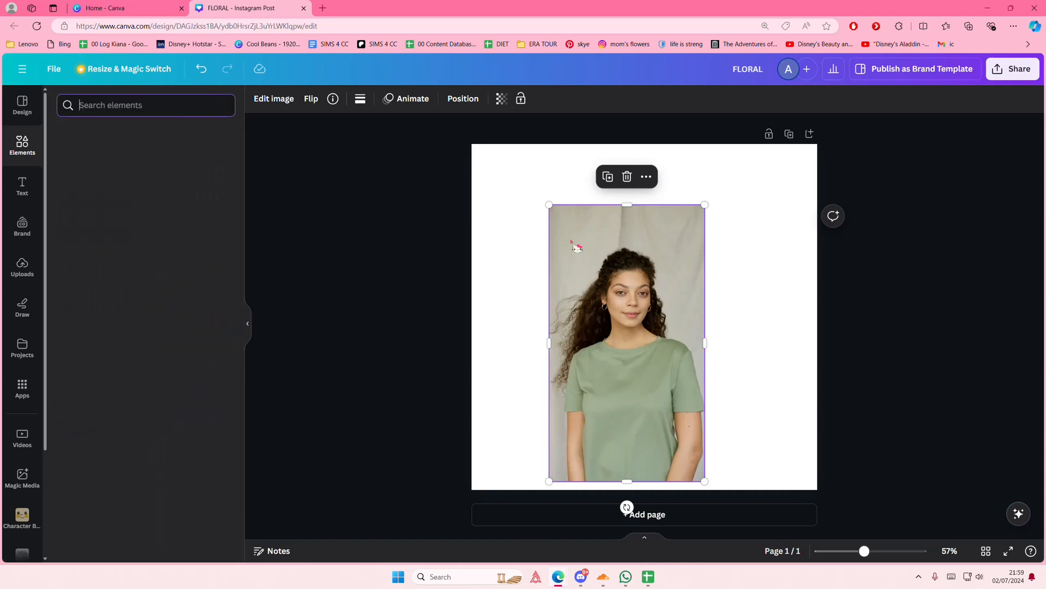
- Enlarge the woman's photo to nearly the full page height and remove its background
drag(704, 205, 729, 162)
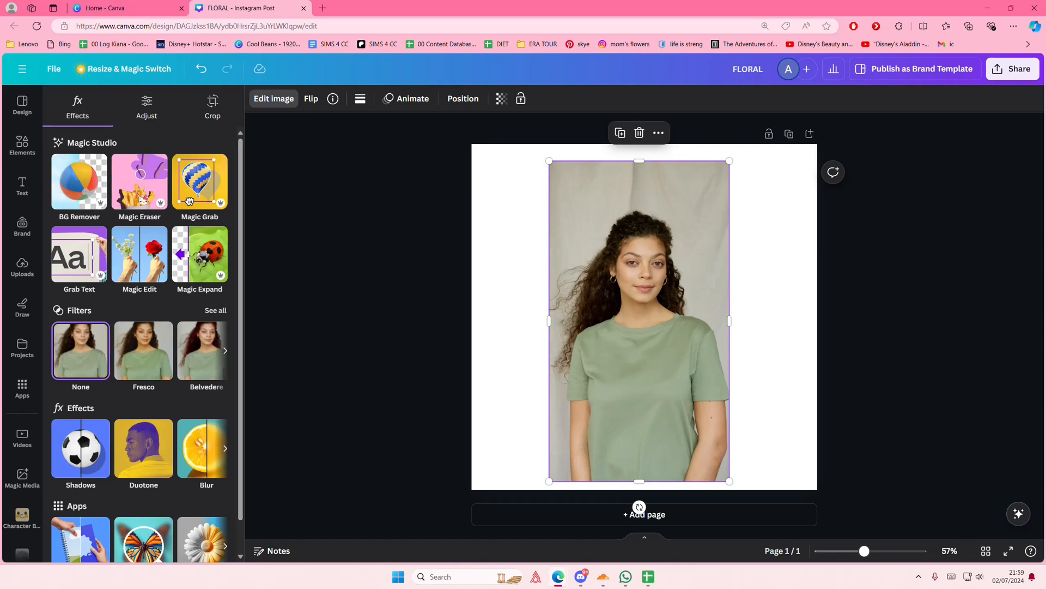
click(59, 186)
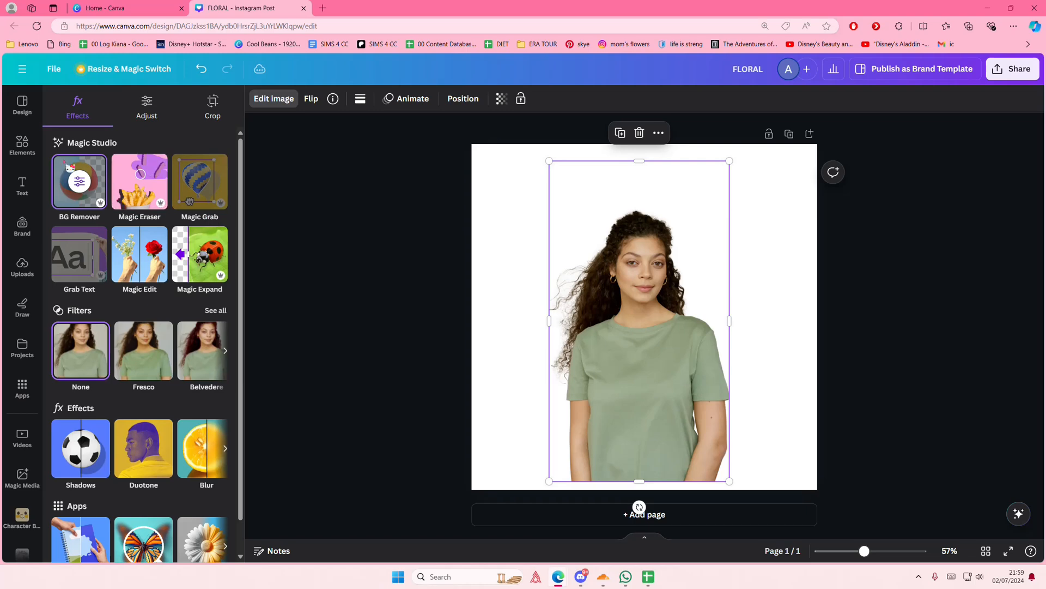
- Search the elements for "frame" and show all the available frames
click(22, 144)
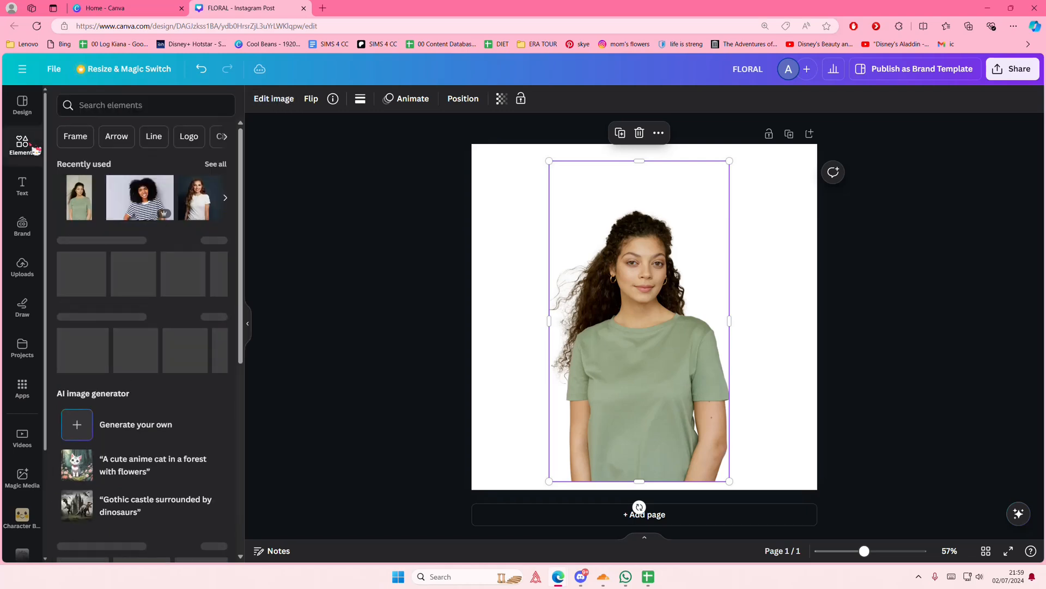
click(123, 107)
text(frame)
key(Return)
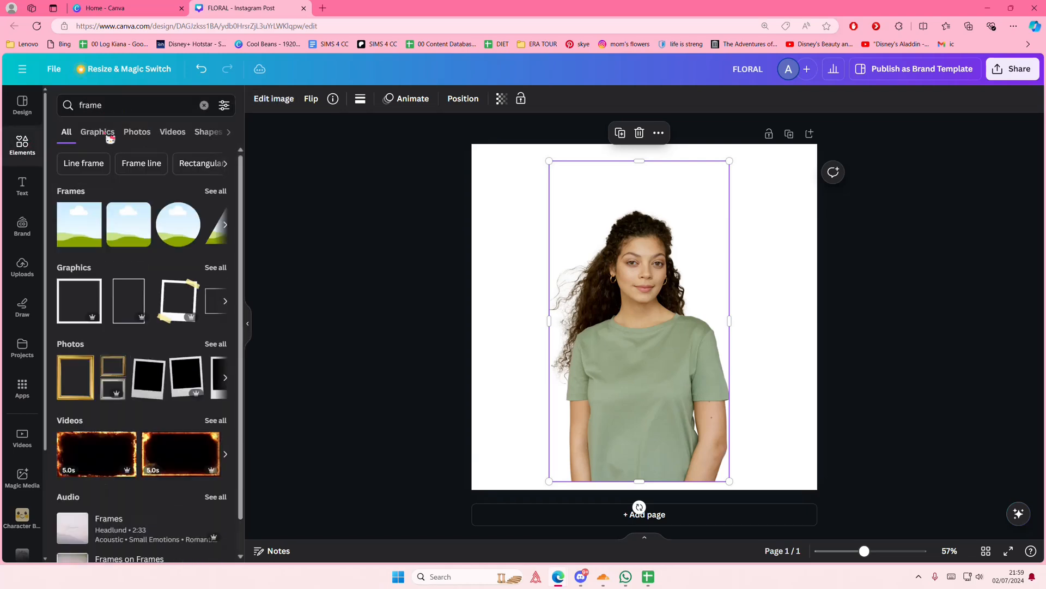
click(213, 192)
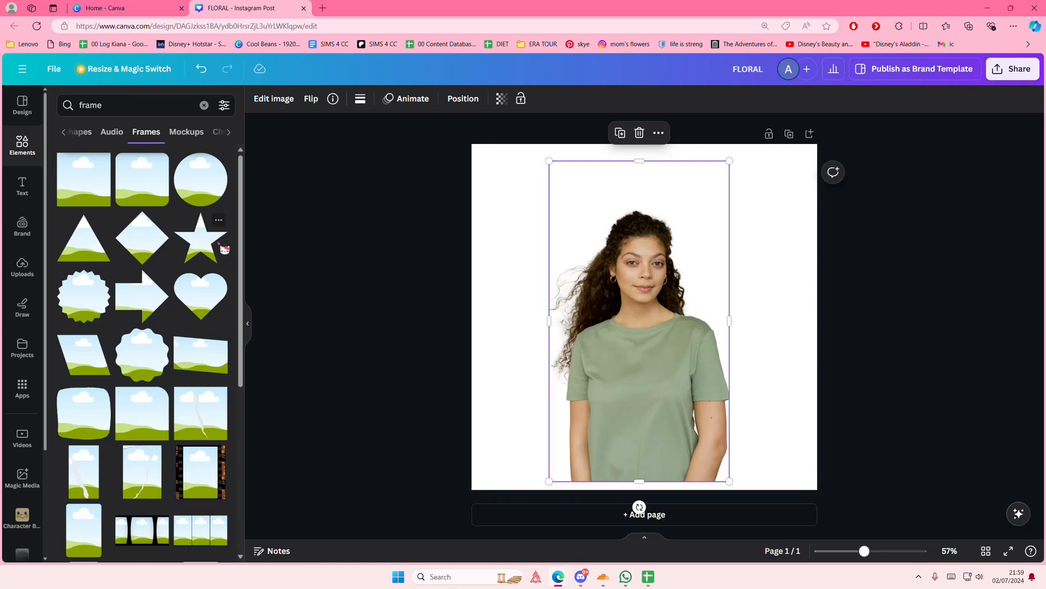
- Add the star frame to the page, enlarge it and centre it over the woman's photo
scroll(200, 293, down, 5)
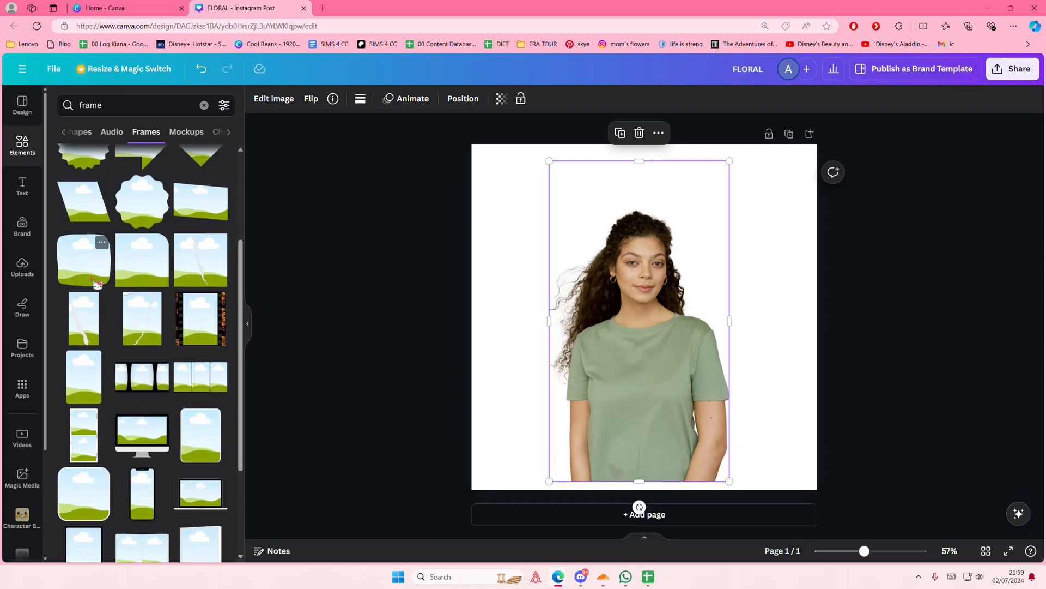
scroll(97, 284, up, 3)
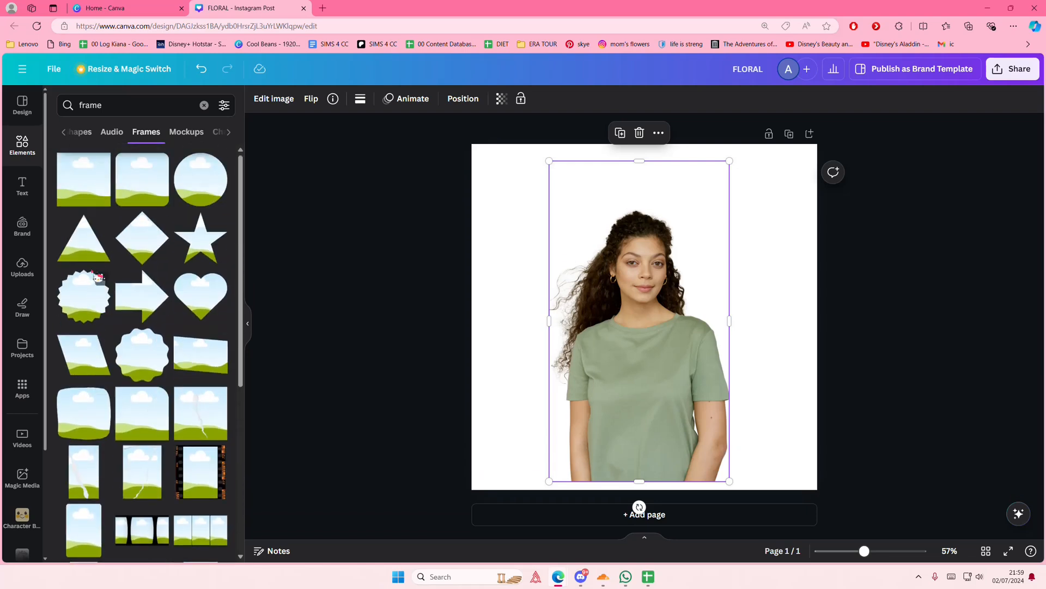
scroll(98, 278, down, 2)
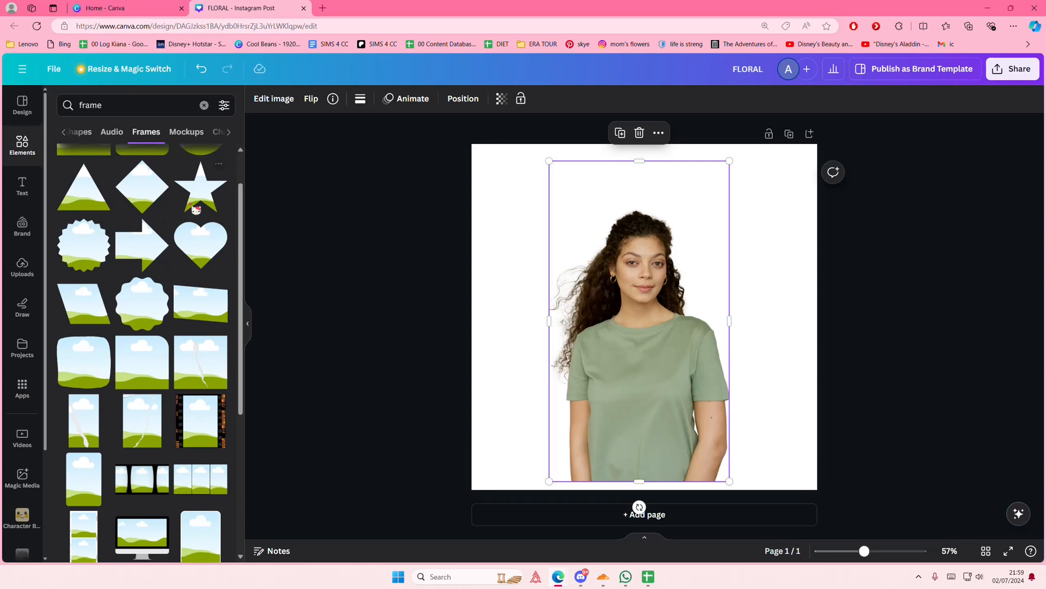
drag(197, 204, 604, 342)
drag(708, 425, 762, 475)
drag(684, 407, 677, 361)
- Duplicate the cutout photo and fill the star frame with one copy, keeping the other beside it
click(666, 458)
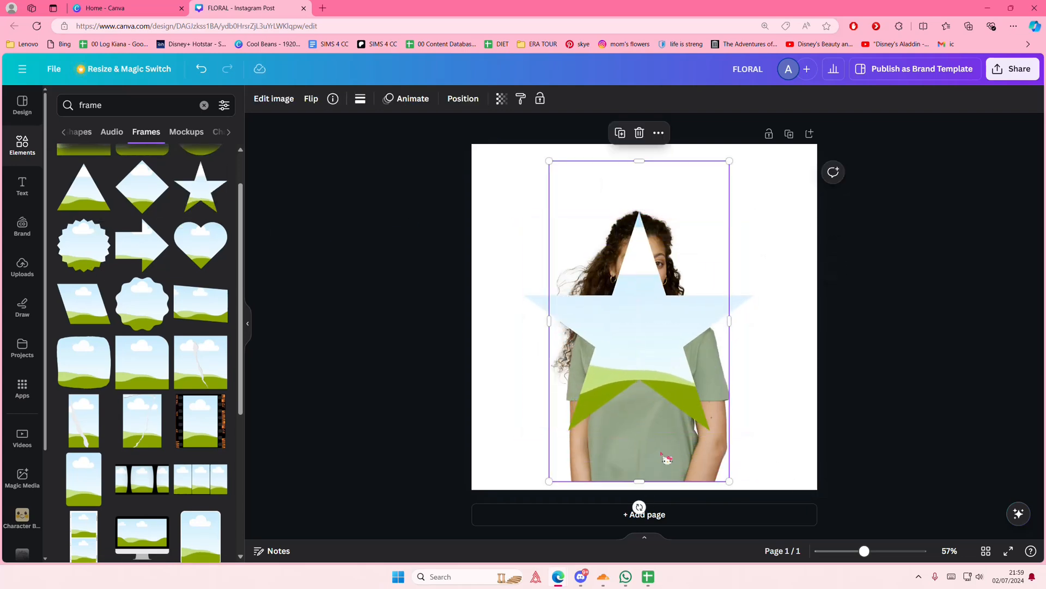
drag(666, 458, 646, 367)
drag(787, 403, 782, 444)
- Lock the filled star frame in place
click(634, 366)
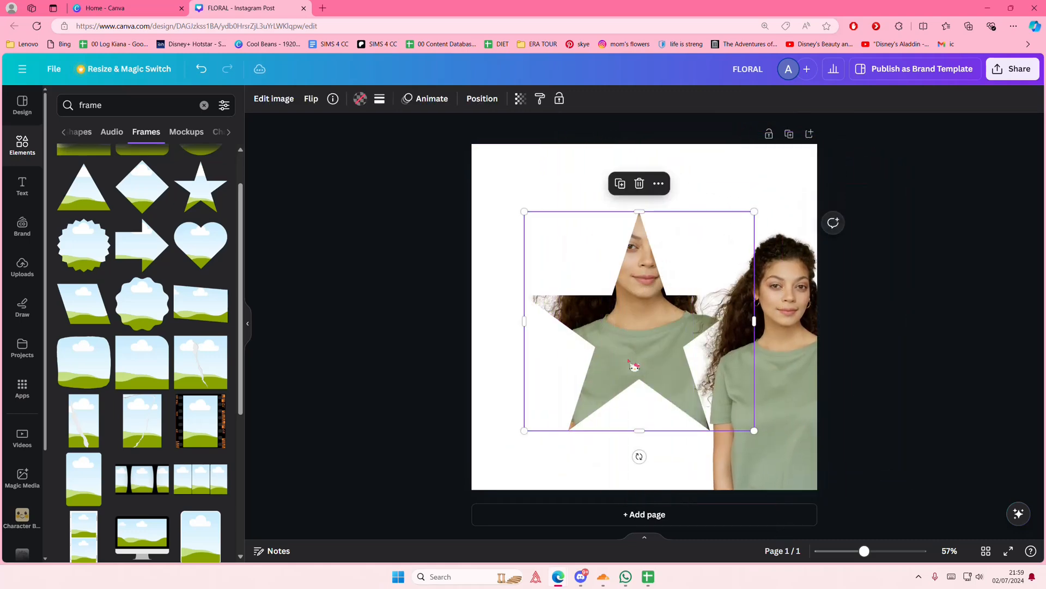
click(658, 185)
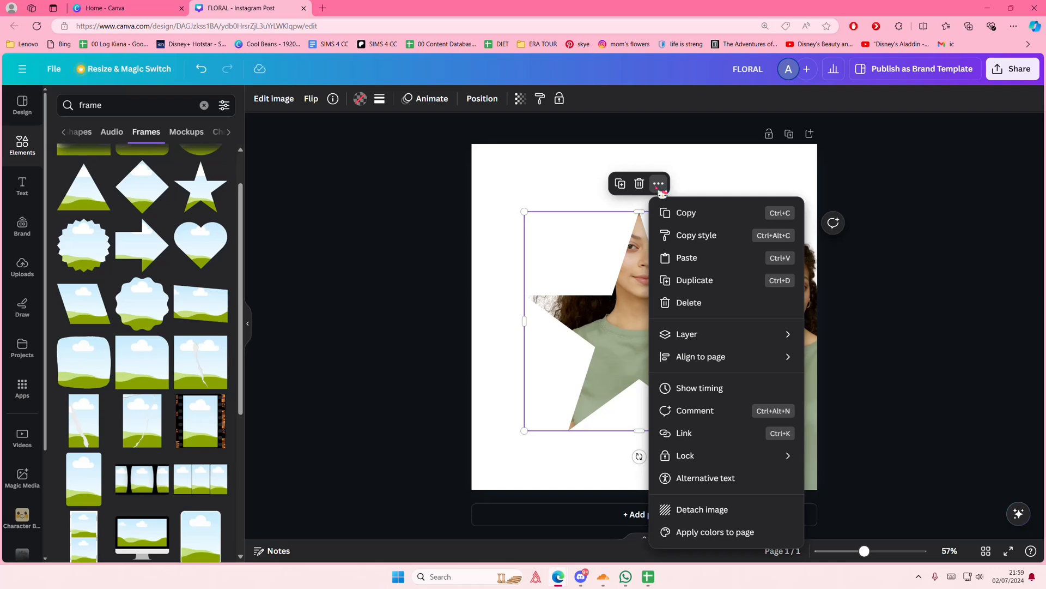
mouse_move(712, 465)
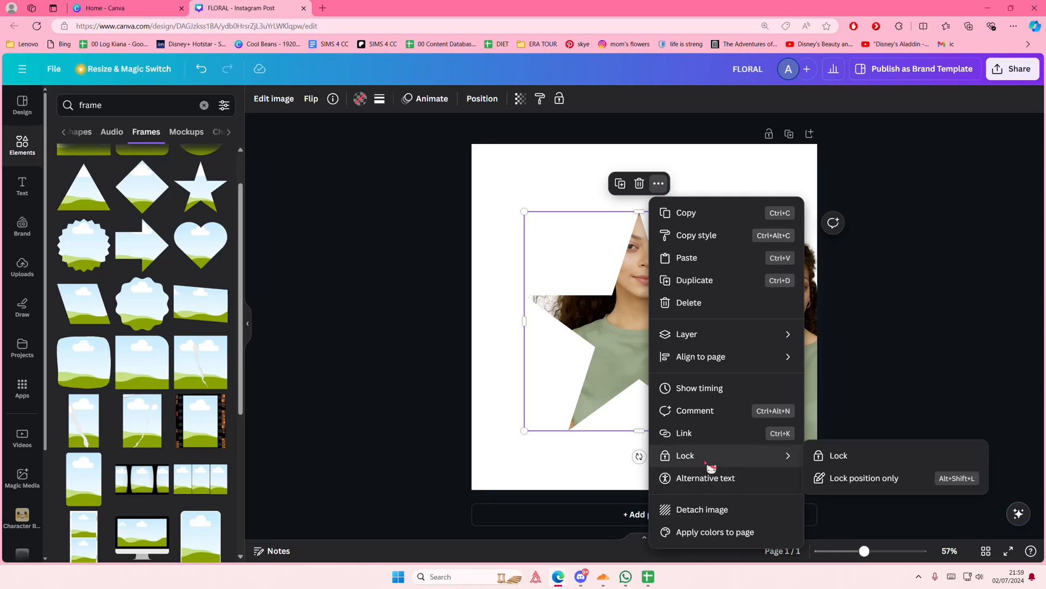
click(834, 455)
- Move the loose photo copy over the star frame, crop off its lower part and enlarge it to match
drag(791, 390, 639, 341)
drag(632, 430, 625, 332)
drag(631, 317, 638, 360)
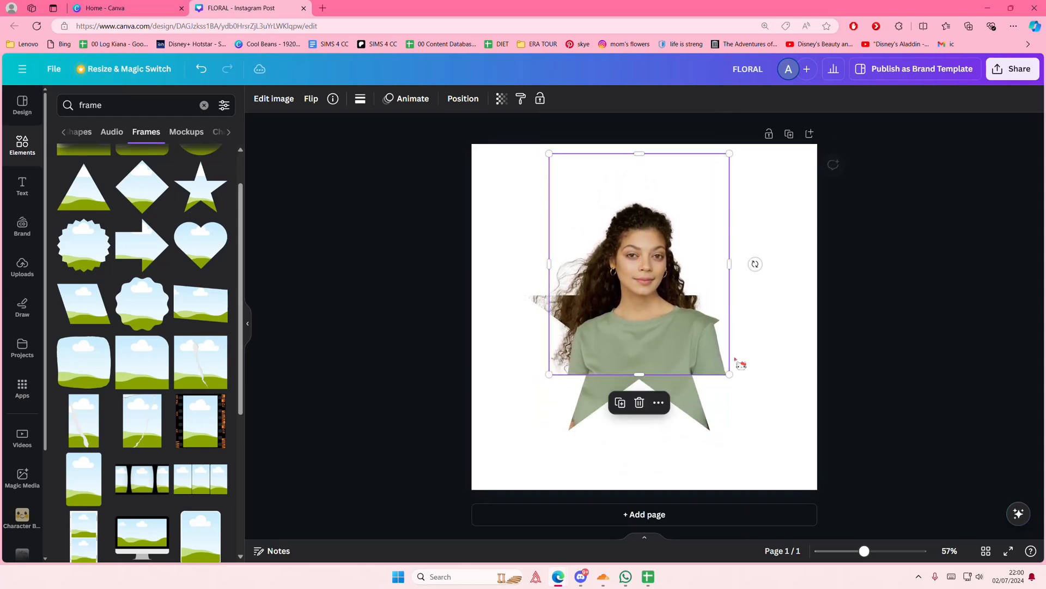
drag(729, 374, 698, 366)
click(750, 219)
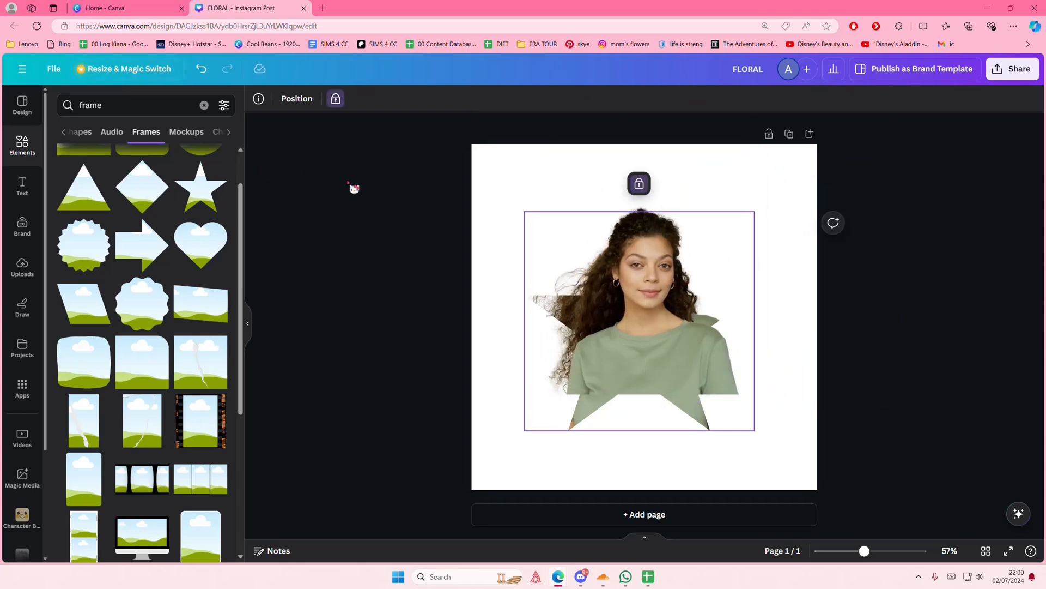
- Set the loose photo copy's transparency to 47
click(628, 278)
click(502, 98)
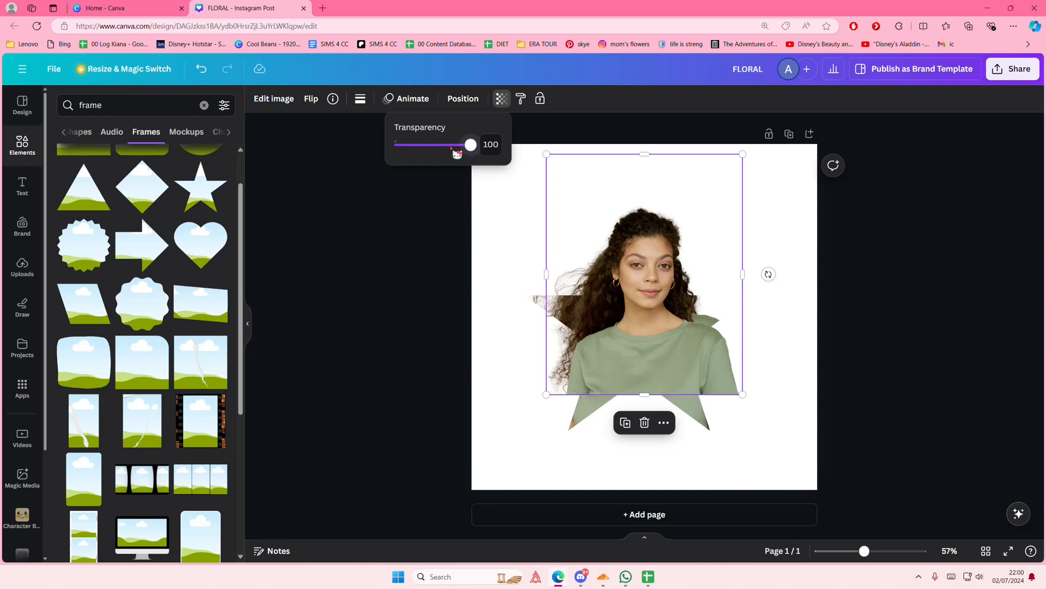
drag(451, 147, 430, 146)
- Resize and shift the semi-transparent copy to line up with the photo inside the star frame
mouse_move(665, 301)
mouse_down()
mouse_move(651, 291)
mouse_move(660, 291)
mouse_up()
drag(541, 144, 528, 129)
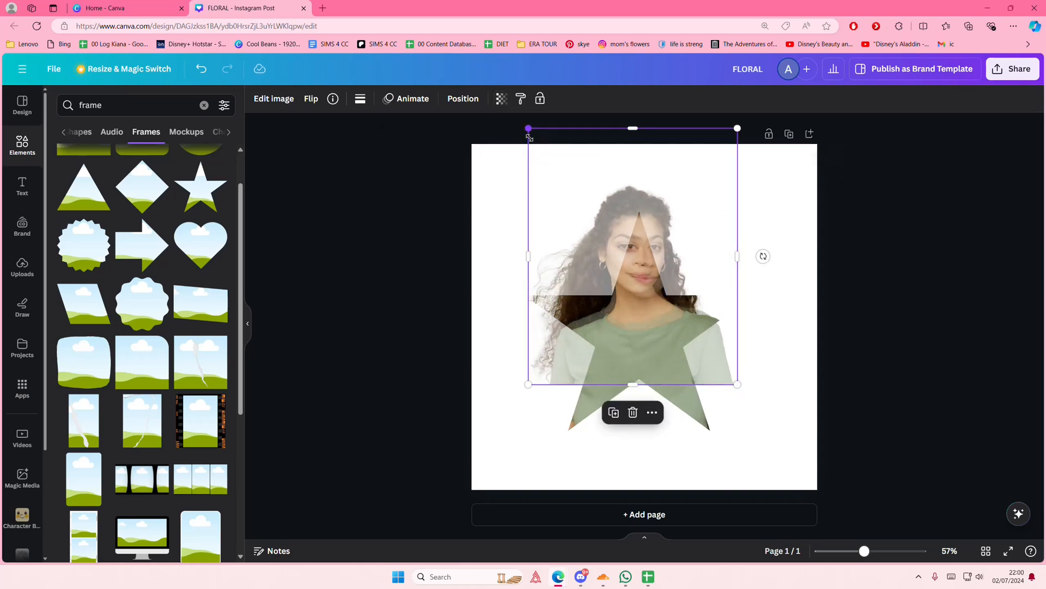
drag(669, 278, 676, 281)
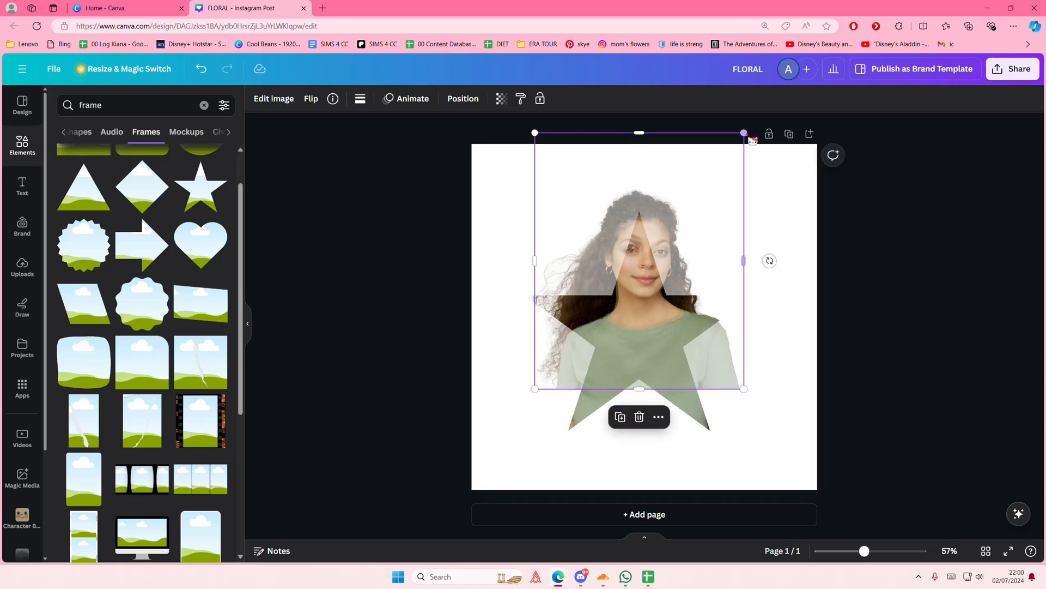
mouse_move(750, 137)
mouse_down()
mouse_move(744, 144)
mouse_move(756, 129)
mouse_up()
mouse_move(675, 281)
mouse_down()
mouse_move(671, 298)
mouse_move(665, 289)
mouse_up()
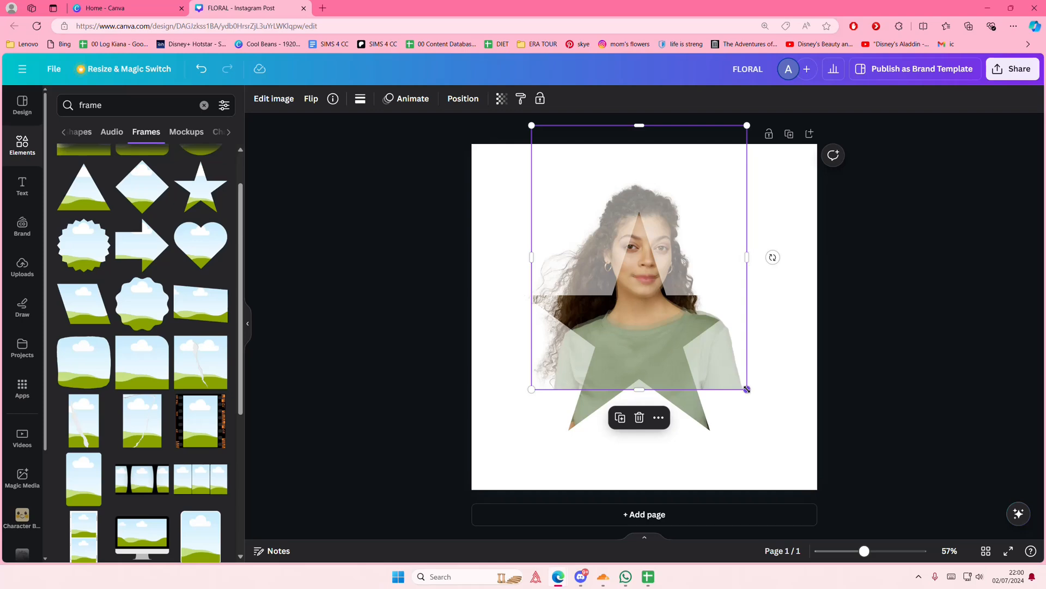
drag(747, 390, 750, 391)
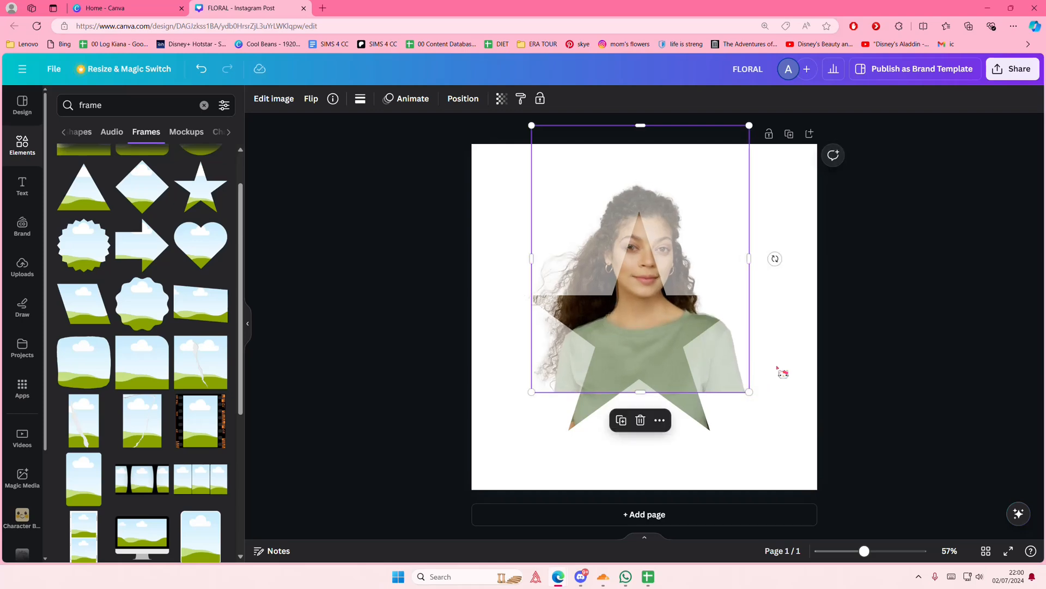
- Restore the aligned photo copy to full opacity
click(501, 100)
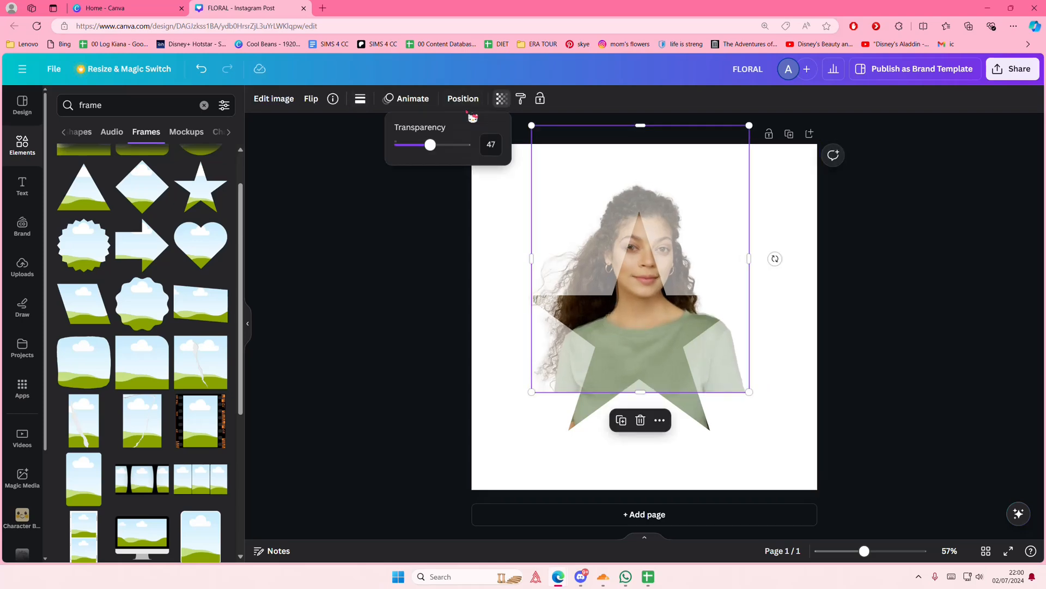
drag(430, 145, 475, 147)
click(393, 225)
click(393, 225)
- Crop the photo copy from below so only the head and hair extend outside the star
click(625, 296)
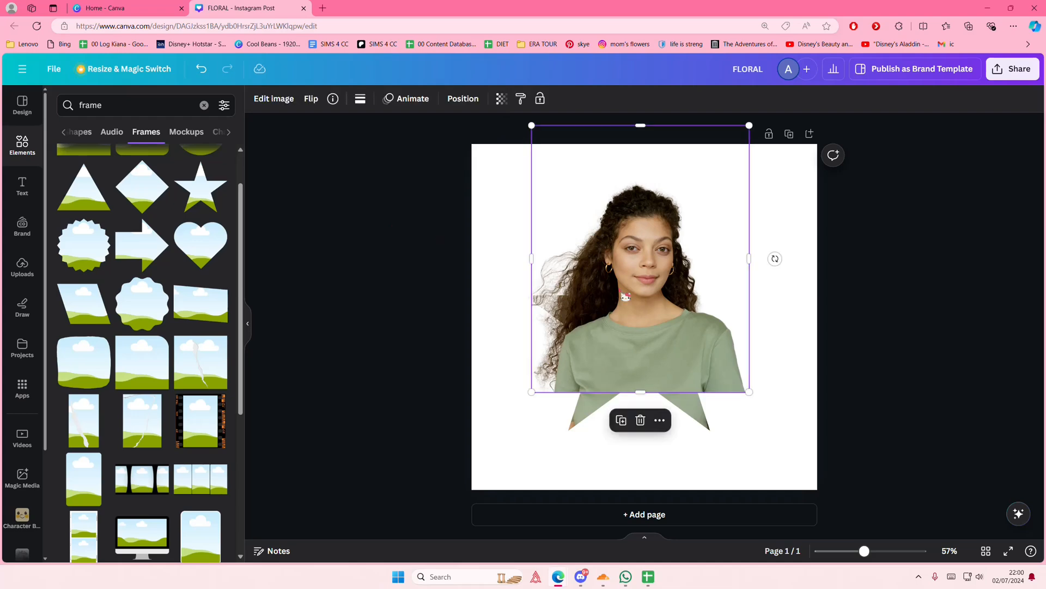
drag(640, 391, 647, 290)
click(827, 329)
- Remove the cropped photo copy to check the locked star frame beneath it, and restore the copy
click(647, 288)
key(Delete)
click(644, 347)
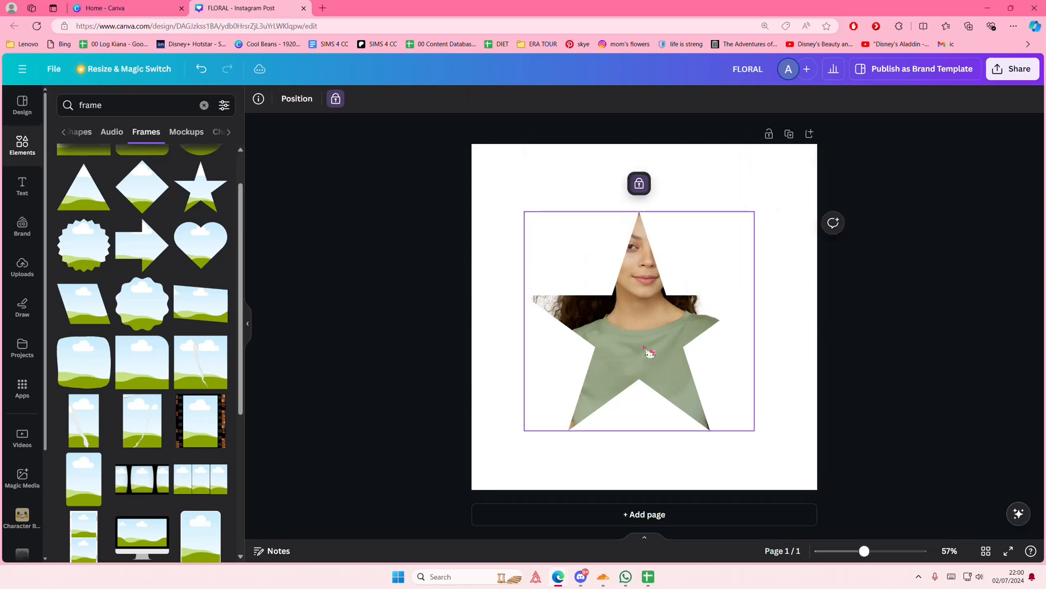
click(468, 273)
key(ctrl+z)
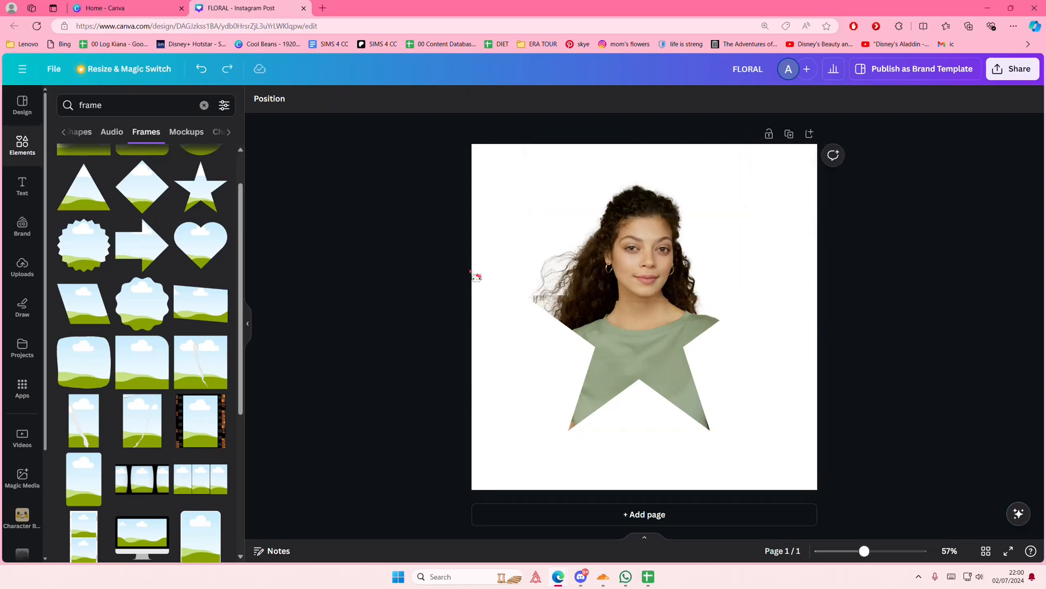
- Undo the star frame edits back to the empty, unlocked frame with two loose photo copies
key(ctrl+z)
key(ctrl+z)
key(ctrl+z)
key(ctrl+z)
key(ctrl+z)
key(ctrl+z)
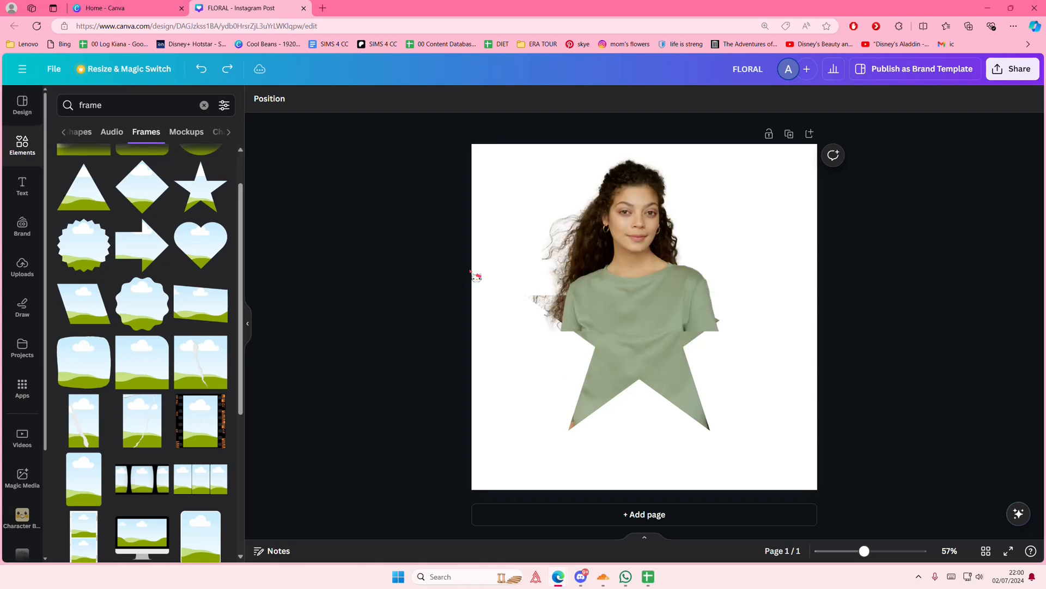
key(ctrl+z)
key(ctrl+z)
key(ctrl+z)
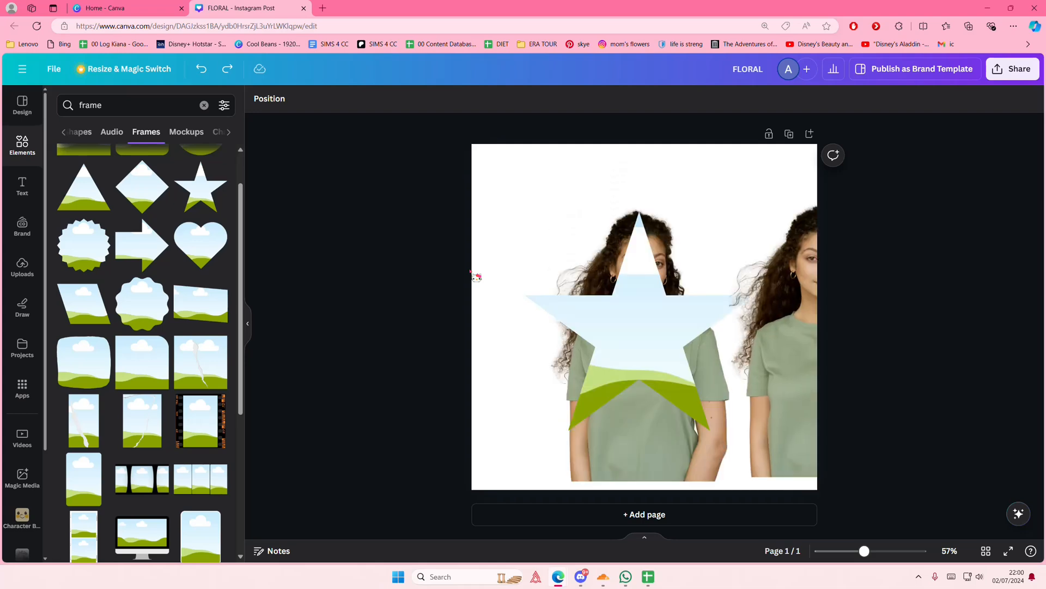
- Delete the star frame and the central photo, keeping one cutout copy at the side of the page
drag(656, 314, 793, 288)
click(611, 310)
key(Delete)
click(601, 309)
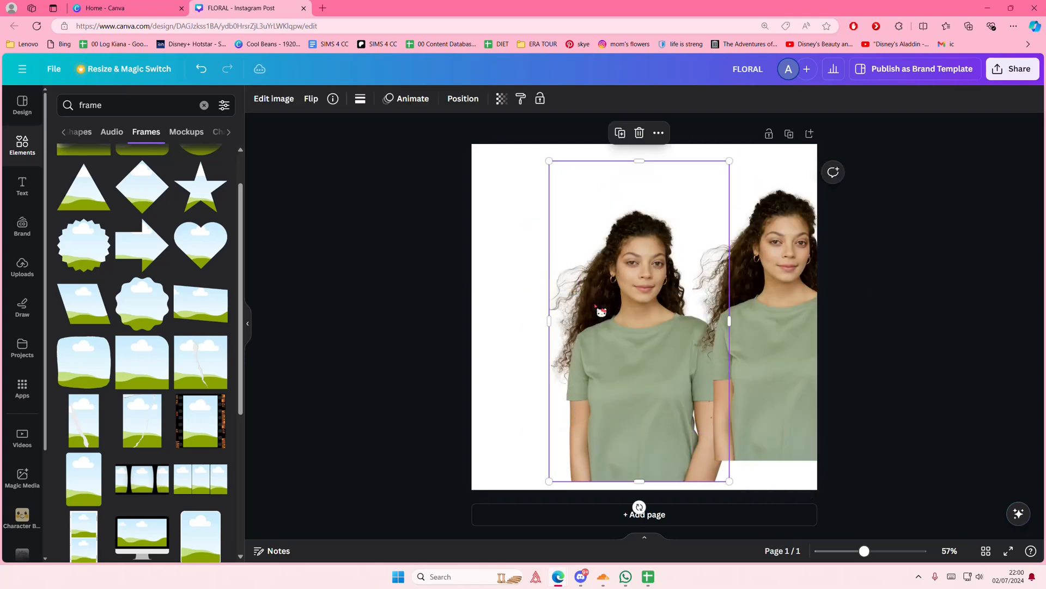
key(Delete)
- Add the diamond frame to the page, enlarge it and centre it
drag(142, 186, 557, 240)
drag(703, 382, 750, 421)
drag(648, 349, 651, 353)
- Resize and duplicate the cutout photo, filling the diamond frame with one copy and keeping the other beside it
drag(783, 373, 759, 367)
drag(669, 455, 615, 483)
mouse_move(721, 427)
mouse_down()
mouse_move(637, 406)
mouse_move(715, 411)
mouse_up()
drag(638, 118, 661, 154)
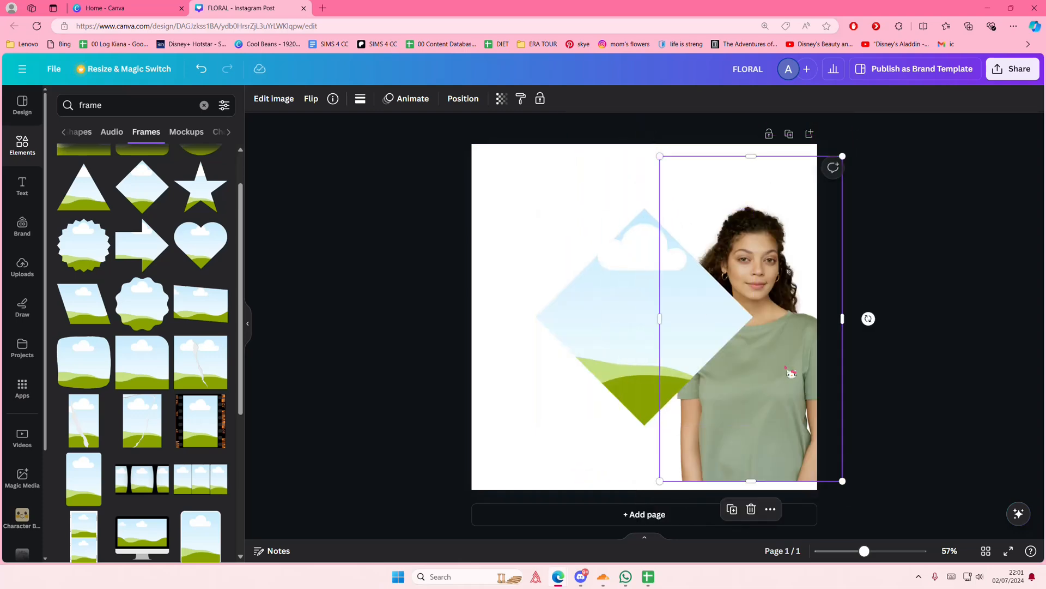
drag(790, 373, 752, 377)
- Lock the filled diamond frame in place
click(641, 332)
right_click(643, 336)
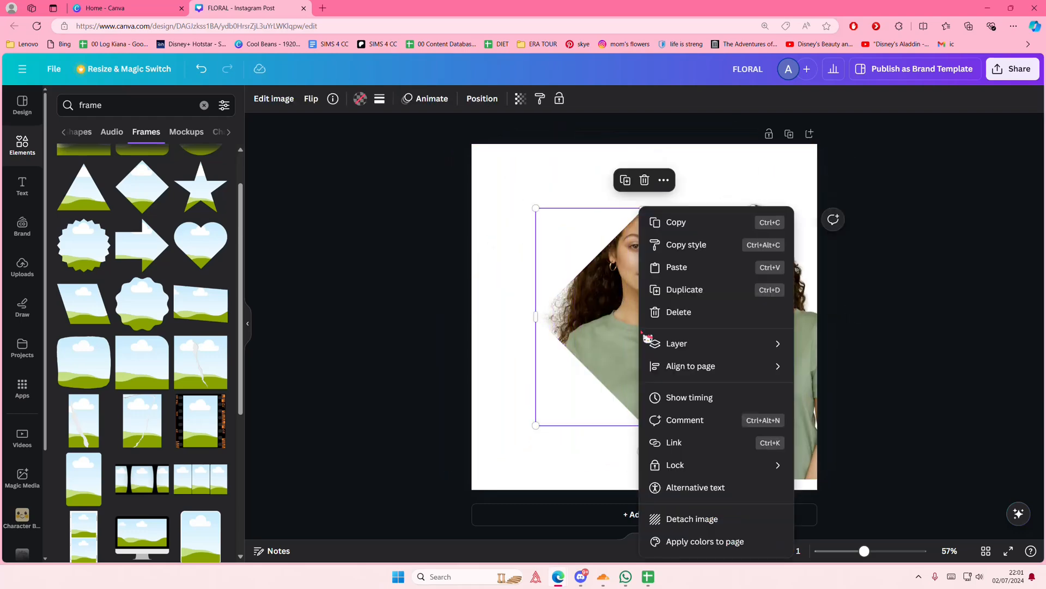
click(818, 463)
click(797, 411)
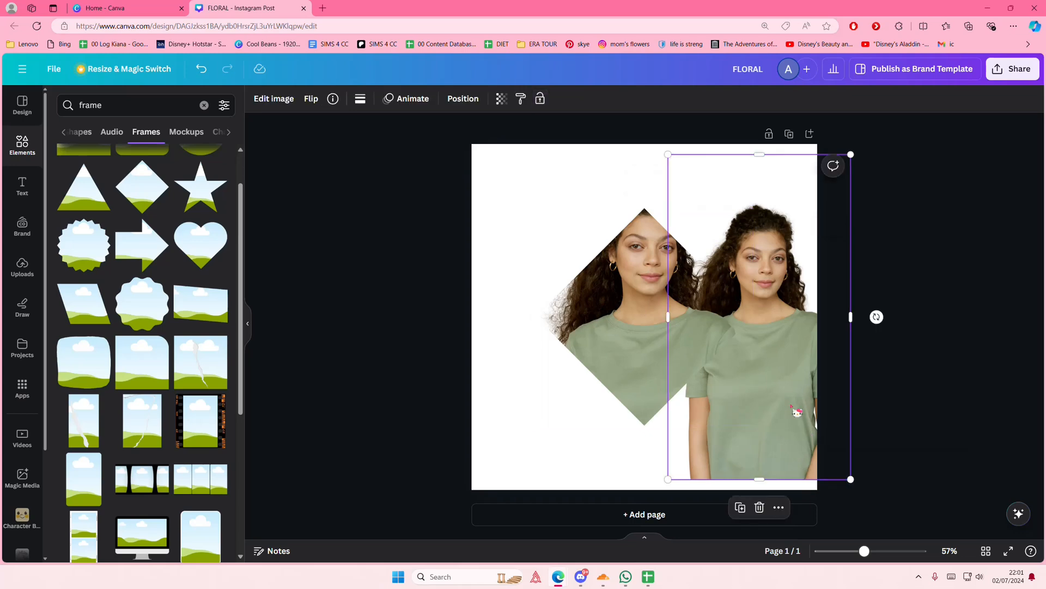
key(Delete)
key(ctrl+z)
- Move the loose photo copy over the diamond frame and enlarge it to match the framed photo
drag(797, 411, 666, 413)
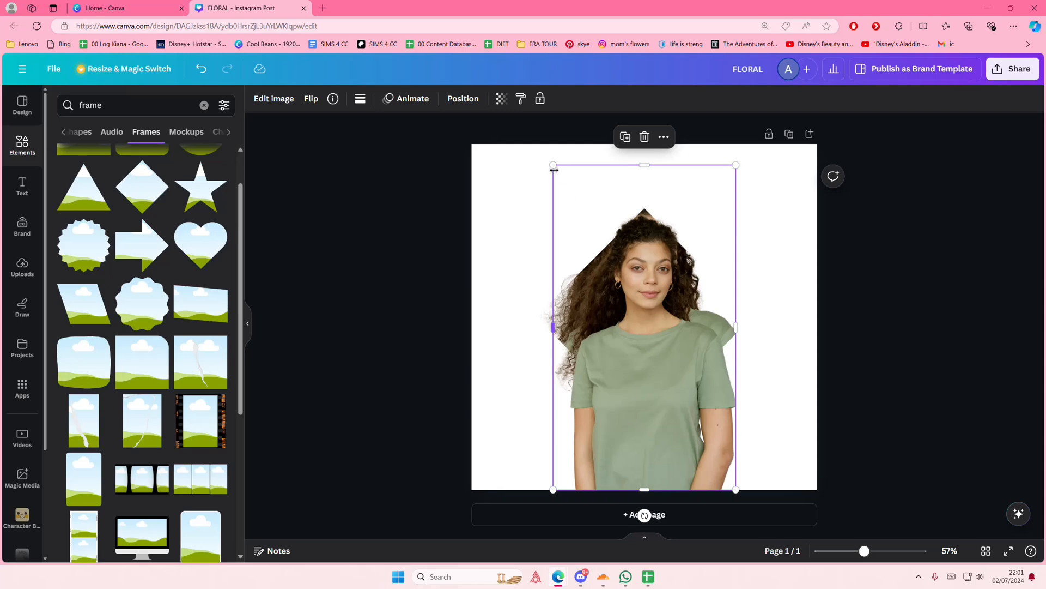
drag(553, 165, 521, 152)
drag(657, 347, 670, 347)
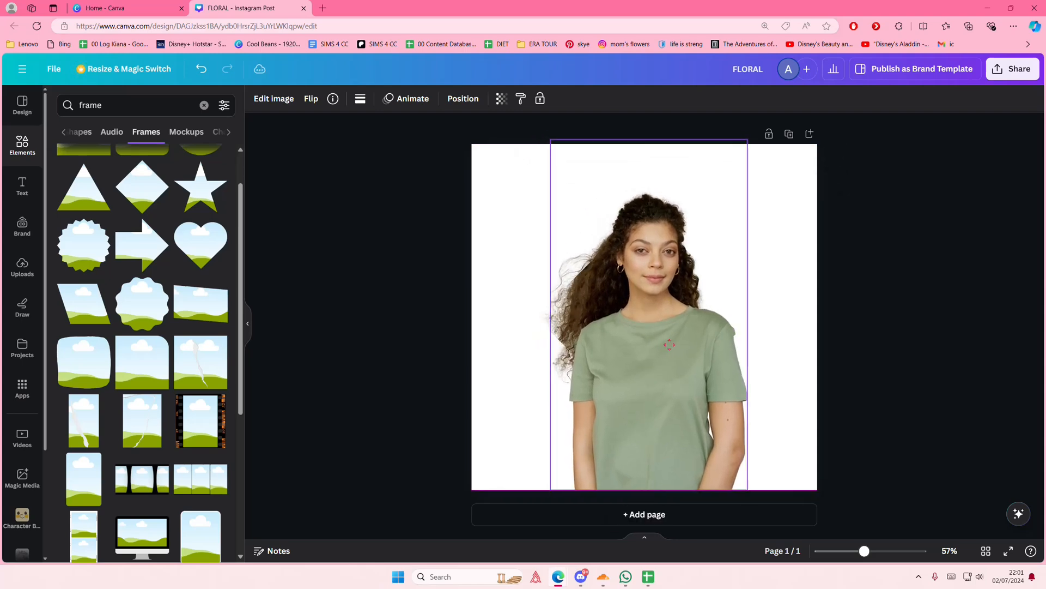
- Set the loose photo copy's transparency to 49 and shift it to line up roughly with the framed photo
click(501, 99)
drag(474, 145, 433, 145)
drag(678, 330, 672, 321)
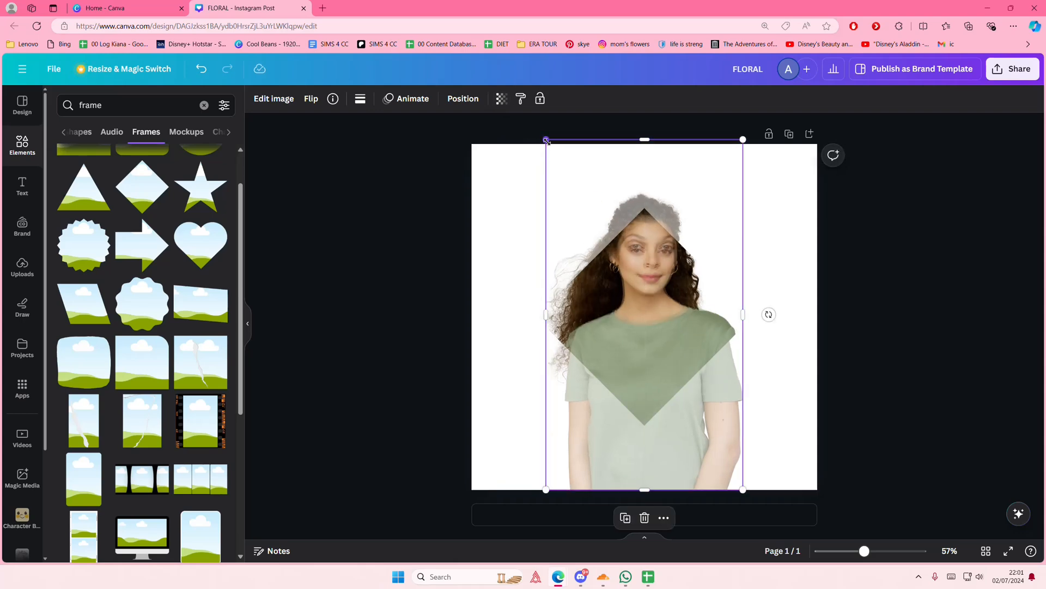
- Enlarge and nudge the semi-transparent photo copy until the woman's face and shirt match the framed photo underneath
drag(546, 140, 542, 133)
mouse_move(646, 255)
mouse_down()
mouse_move(655, 259)
mouse_move(637, 258)
mouse_up()
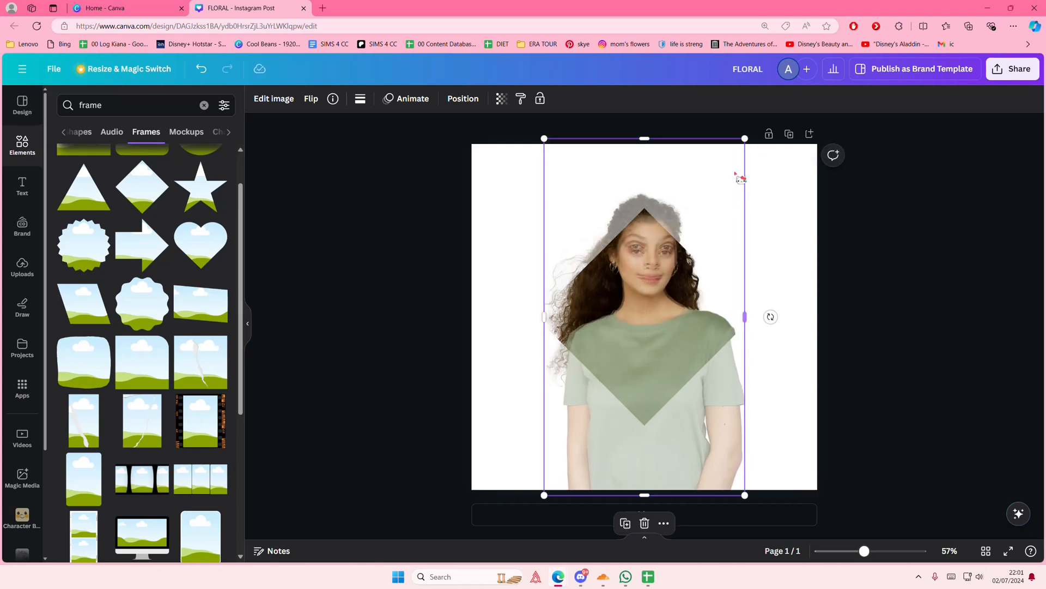
drag(745, 140, 747, 132)
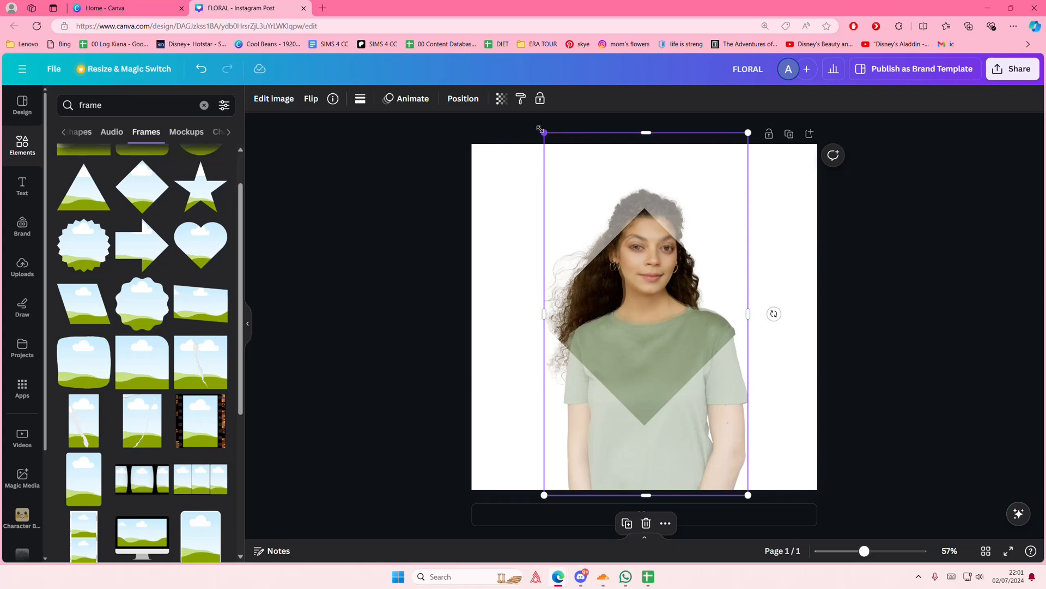
drag(539, 129, 536, 130)
drag(689, 263, 688, 269)
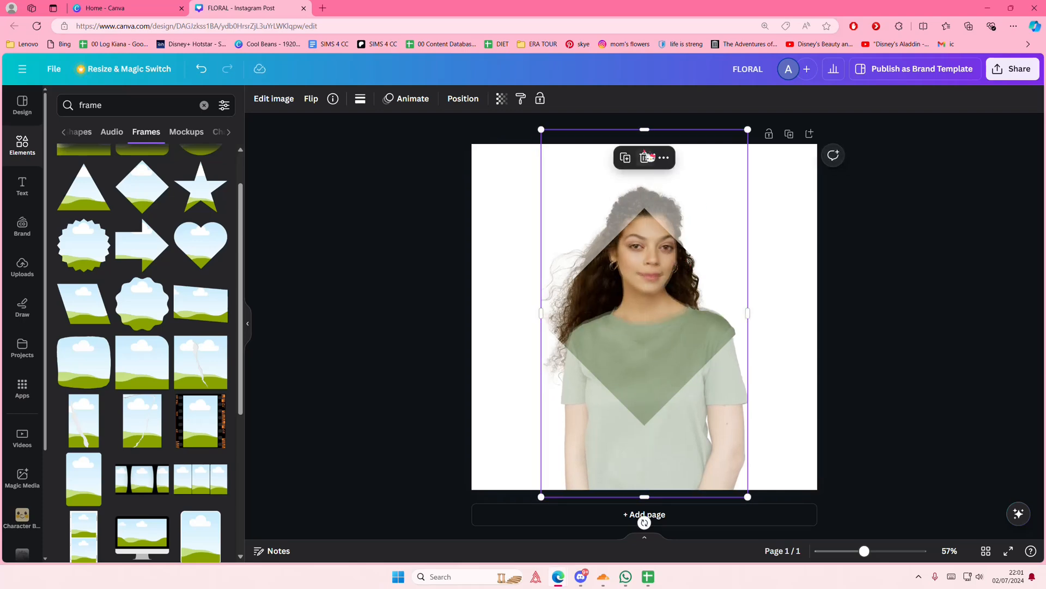
mouse_move(745, 129)
mouse_down()
mouse_move(739, 139)
mouse_move(746, 130)
mouse_up()
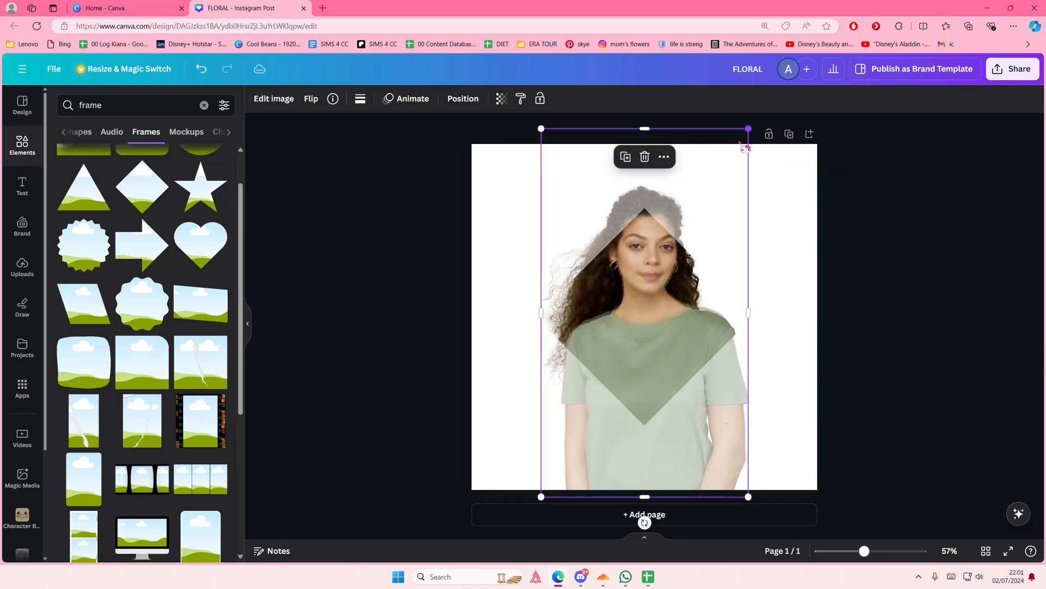
drag(670, 265, 669, 269)
drag(540, 133, 538, 130)
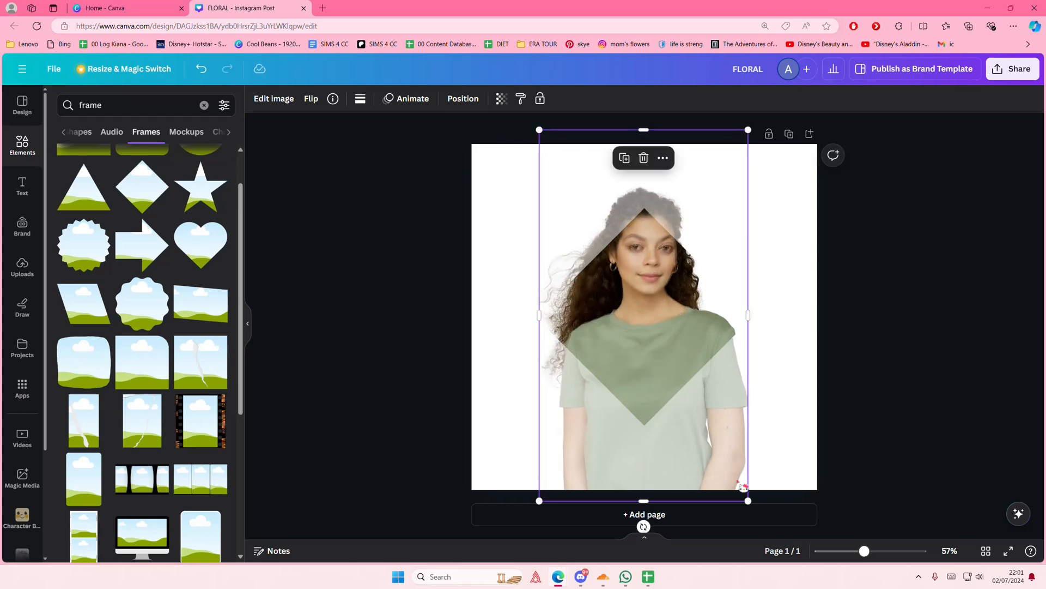
drag(748, 499, 750, 502)
- Restore the photo copy to full opacity and crop off its lower part so only the head and shoulders overlap the diamond
click(501, 98)
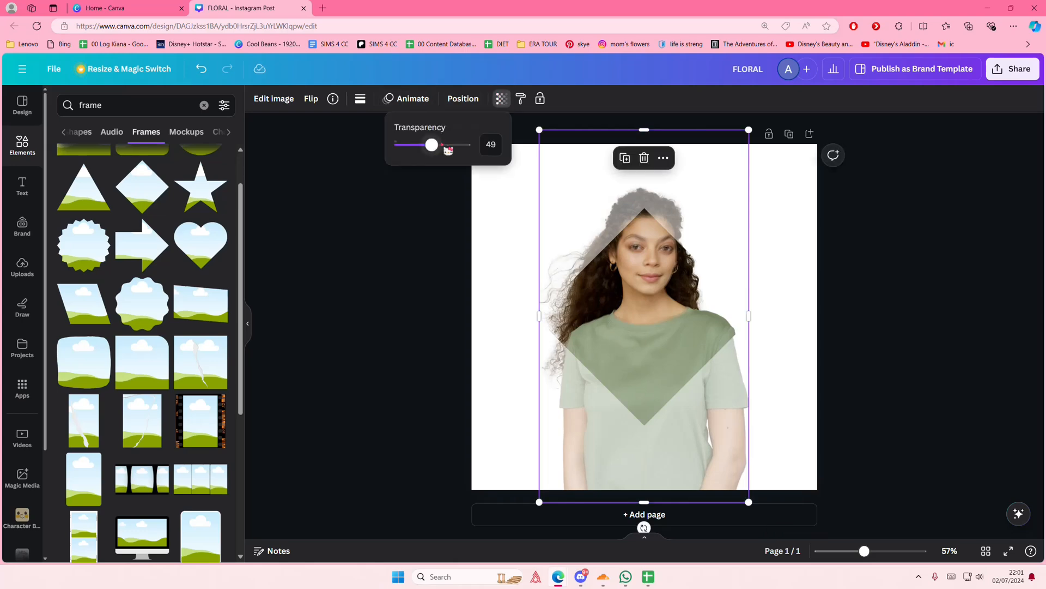
drag(432, 145, 469, 145)
drag(645, 502, 622, 325)
click(857, 368)
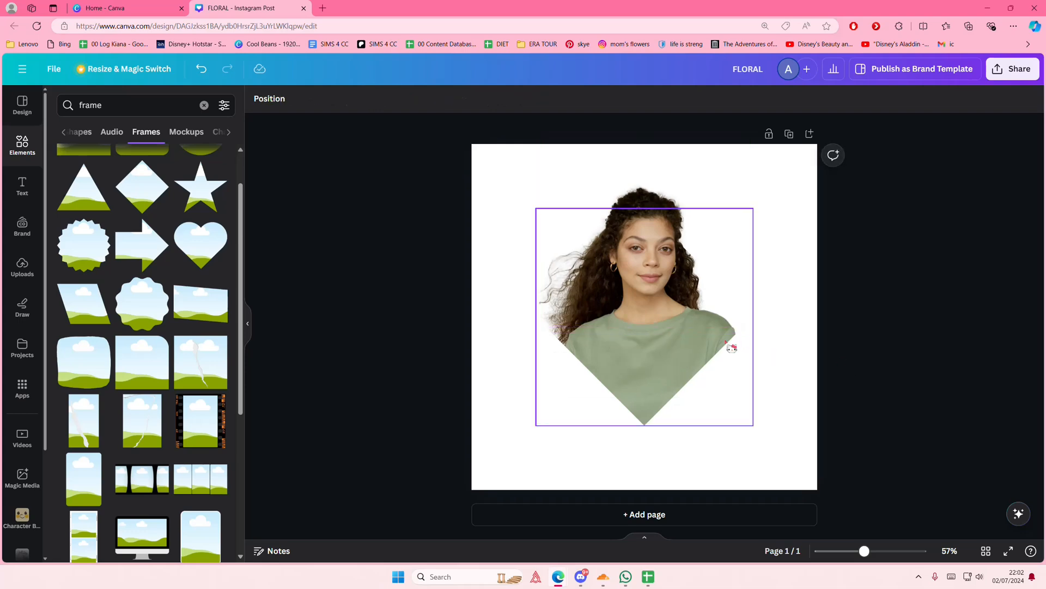
- Change the page background to light green from the brand colour palette
click(800, 322)
click(258, 98)
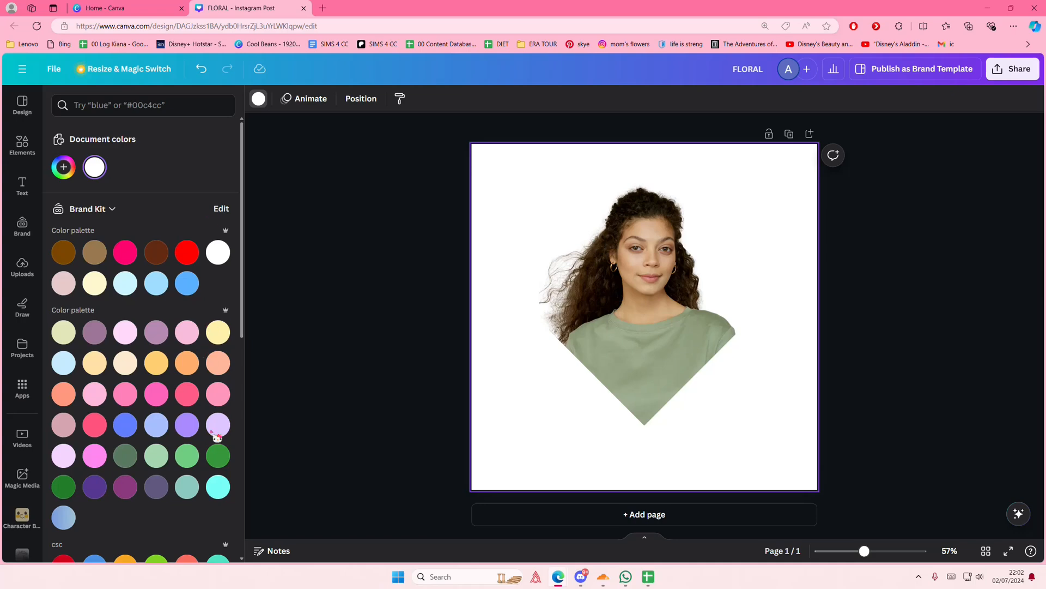
click(156, 455)
click(299, 393)
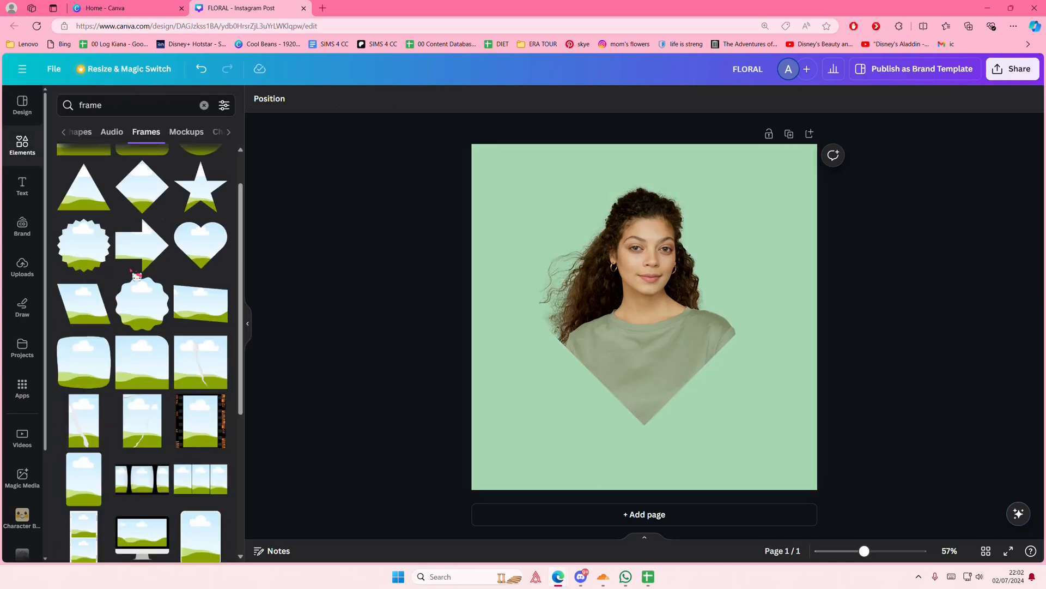
- Search the elements for "diamond outline", refine it to "diamond neon outline", and limit the results to graphics
click(115, 111)
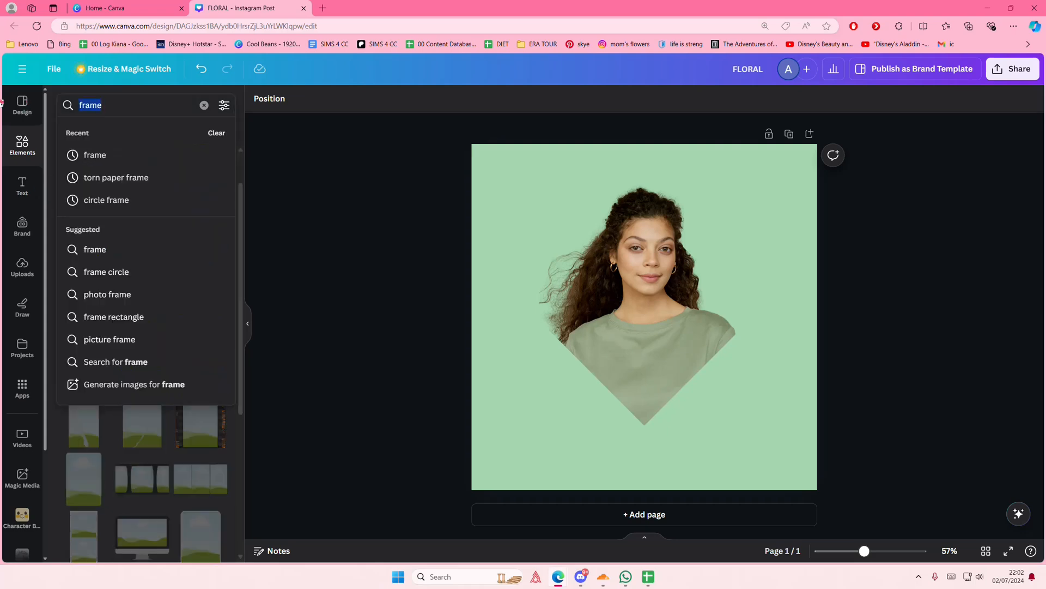
text(diamond outline)
key(Return)
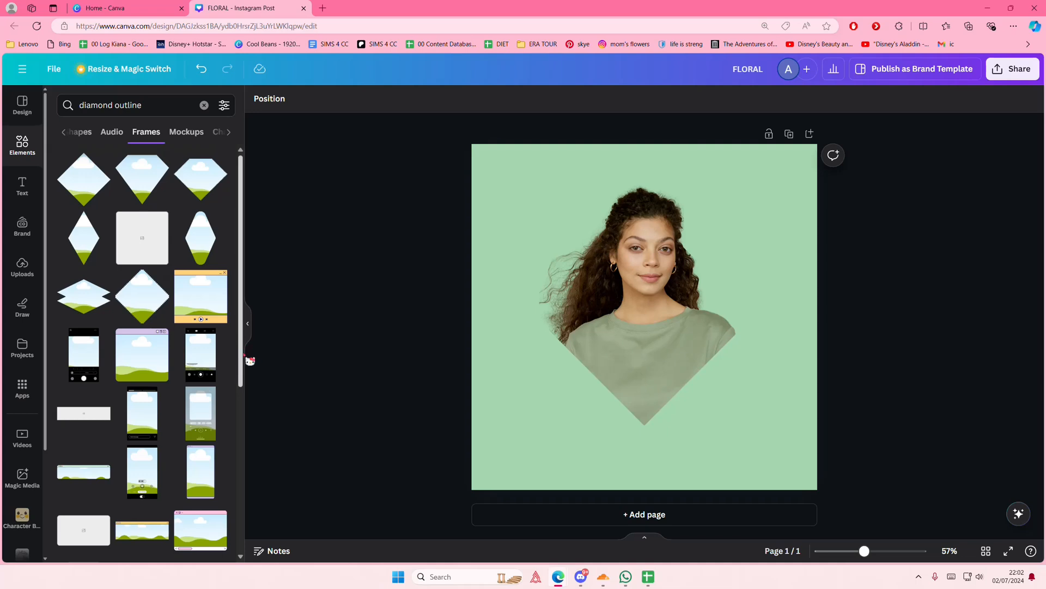
click(115, 107)
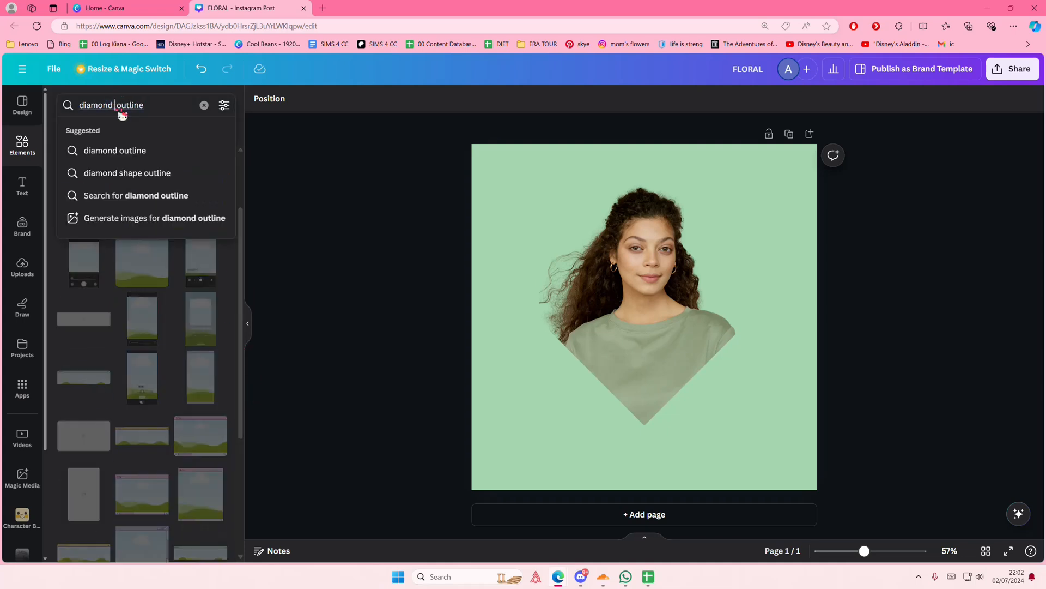
text(neon)
key(Return)
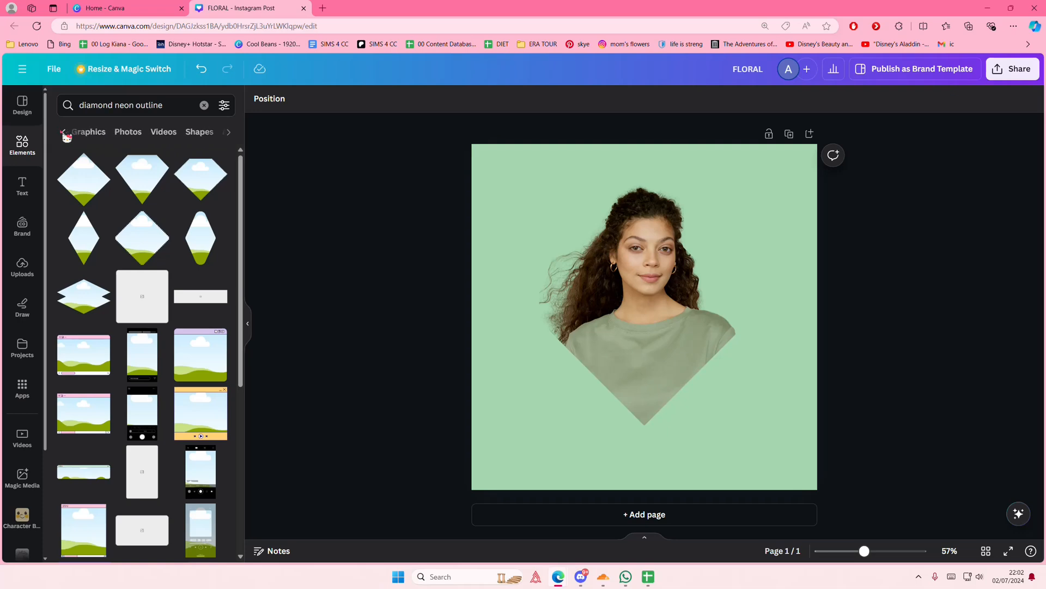
click(83, 134)
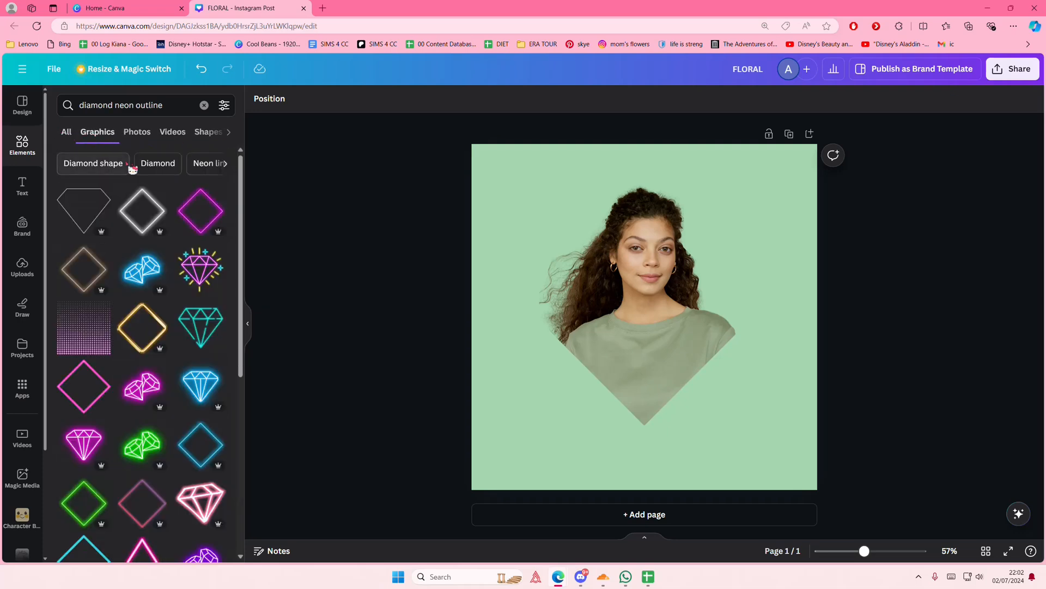
- Add the white neon diamond outline around the diamond frame and layer it behind the cropped photo copy
drag(146, 208, 590, 276)
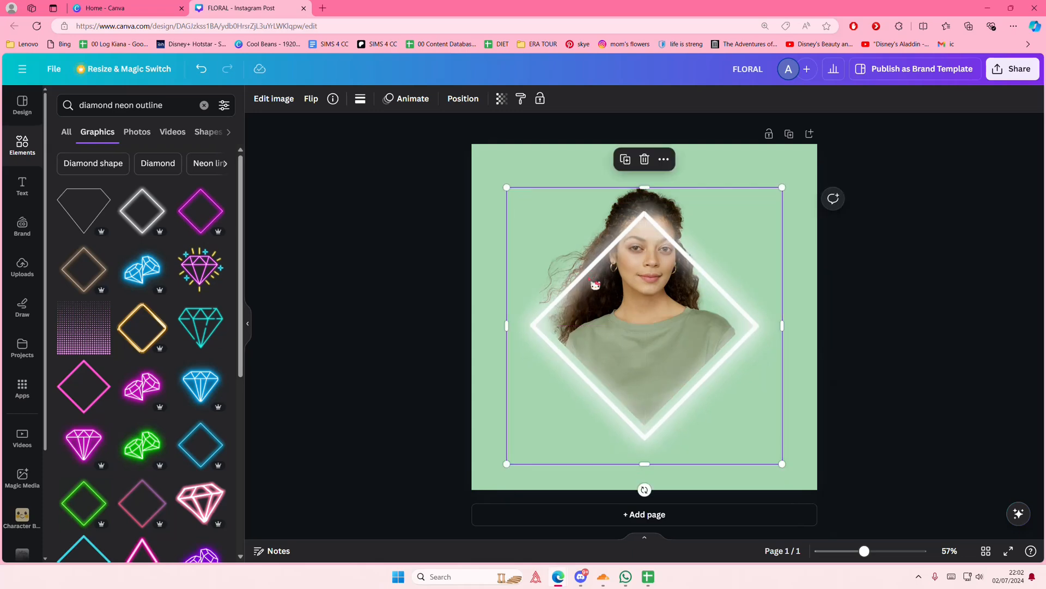
click(664, 158)
mouse_move(713, 320)
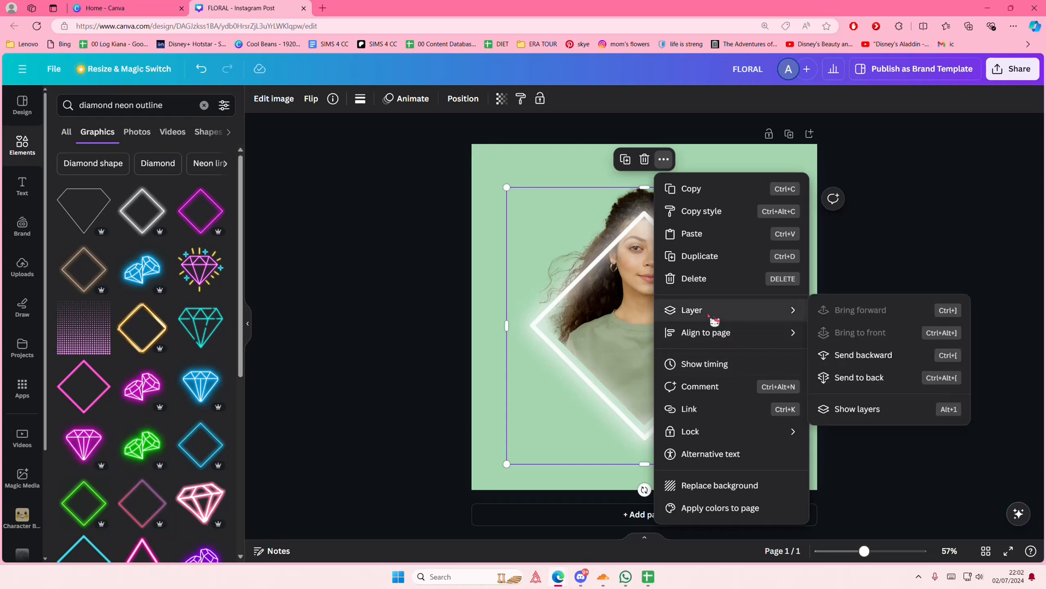
click(855, 407)
drag(164, 178, 143, 240)
click(369, 246)
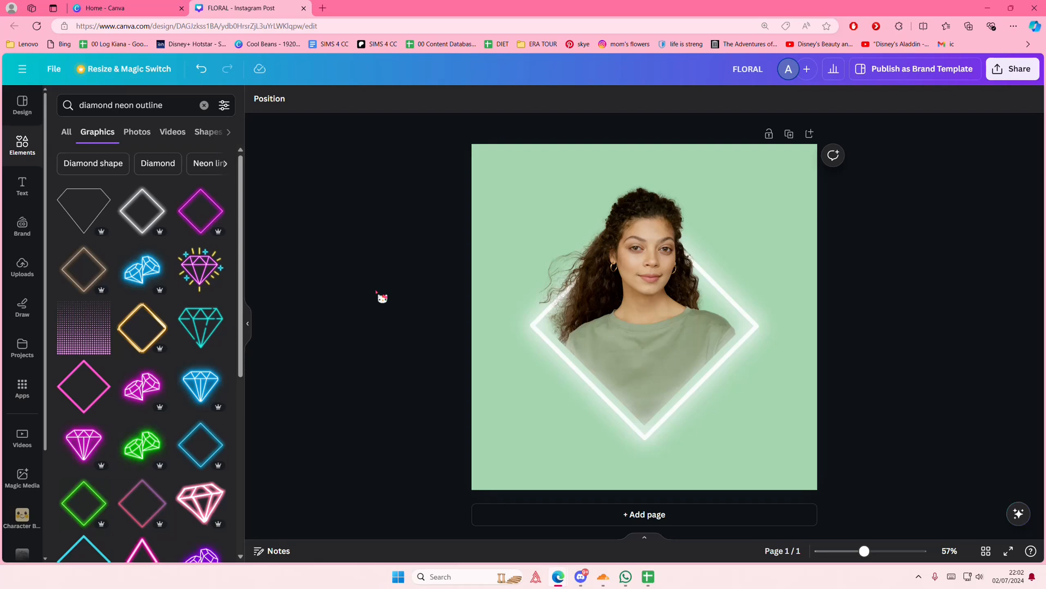
- Browse further through the diamond neon outline graphics
scroll(198, 352, down, 3)
scroll(197, 352, down, 5)
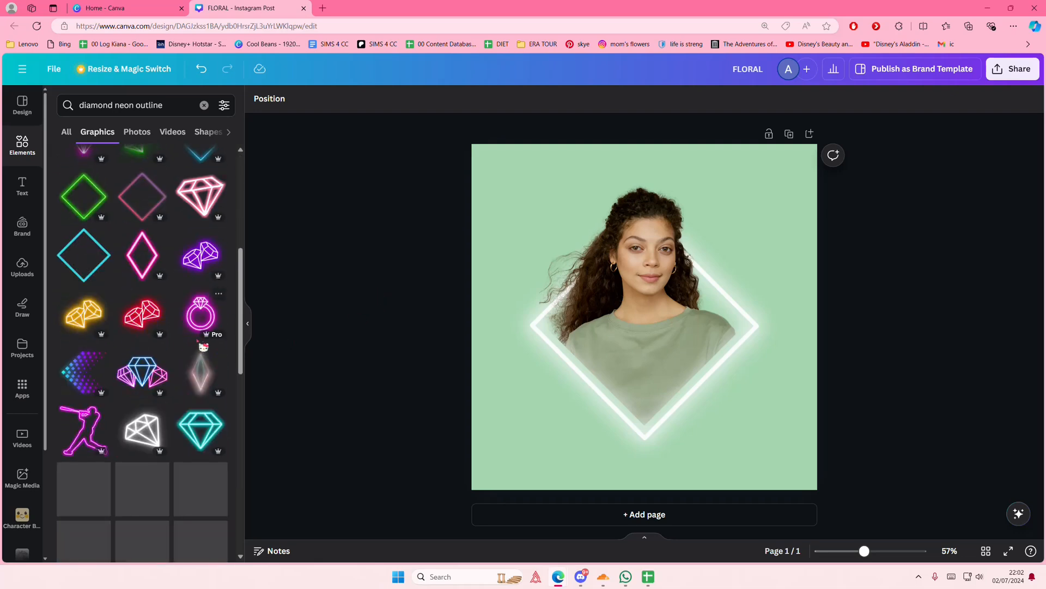